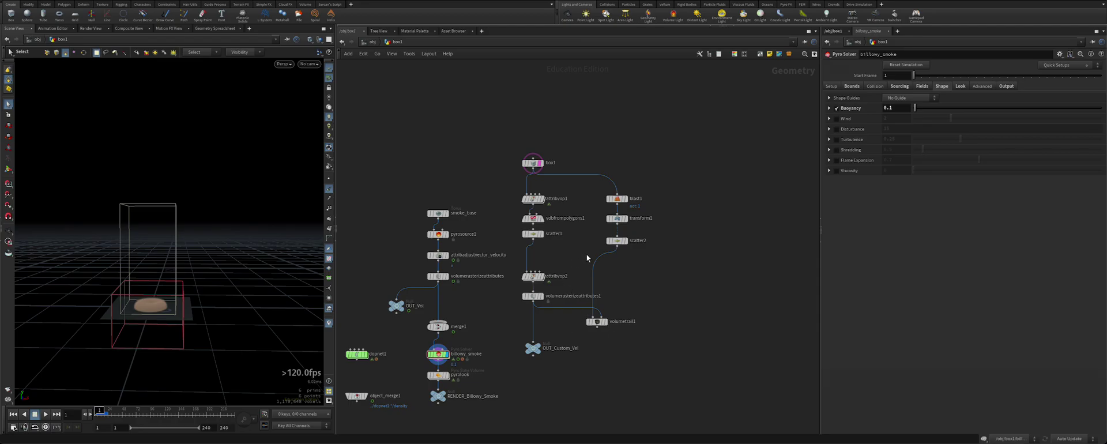
Step: Set the size of box1 to 15 in X and 20 in Y
{"action": "middle_click_drag", "start_coordinate": [610, 270], "coordinate": [551, 239]}
{"action": "left_click", "coordinate": [516, 140]}
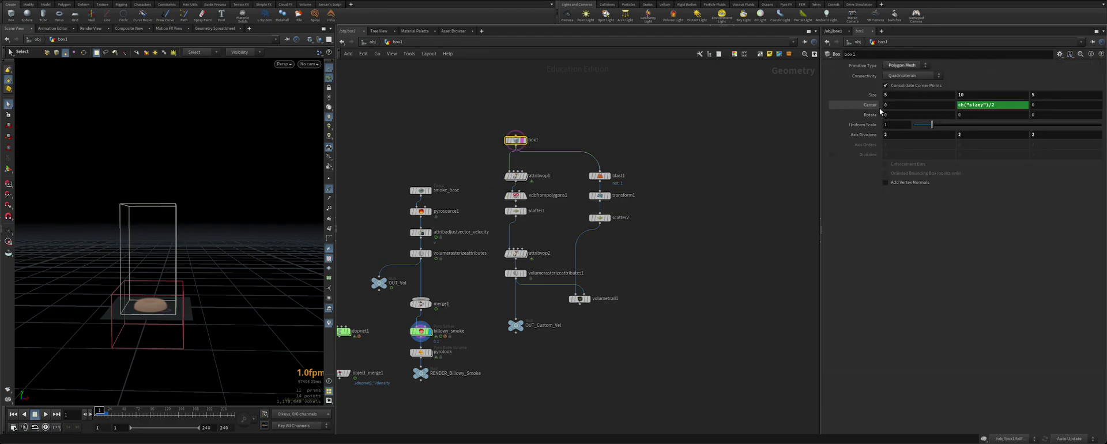
{"action": "left_click", "coordinate": [929, 98]}
{"action": "type", "text": "10"}
{"action": "key", "text": "Tab"}
{"action": "type", "text": "20"}
{"action": "key", "text": "Return"}
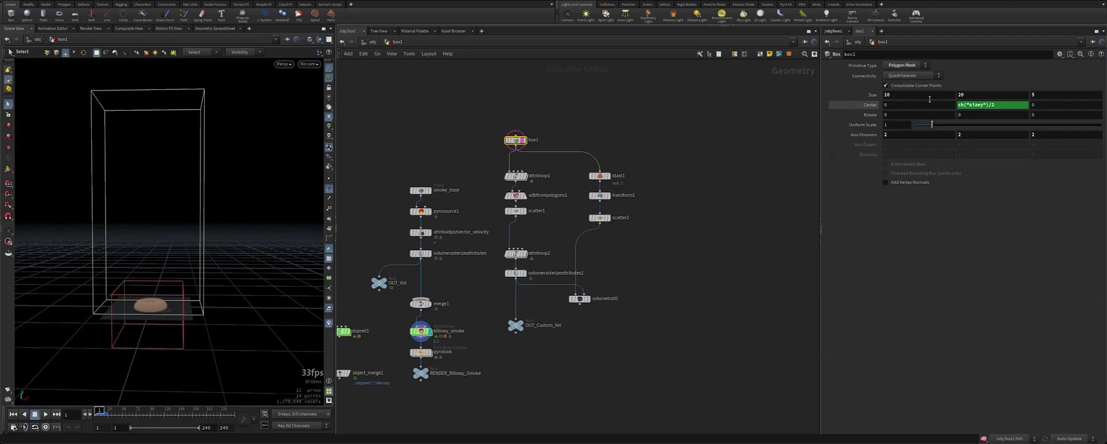
{"action": "left_click", "coordinate": [910, 95]}
{"action": "key", "text": "Return"}
{"action": "left_click", "coordinate": [670, 247]}
{"action": "right_click_drag", "start_coordinate": [167, 257], "coordinate": [204, 259], "text": "alt"}
{"action": "middle_click_drag", "start_coordinate": [203, 259], "coordinate": [215, 301], "text": "alt"}
{"action": "left_click_drag", "start_coordinate": [215, 301], "coordinate": [218, 296], "text": "alt"}
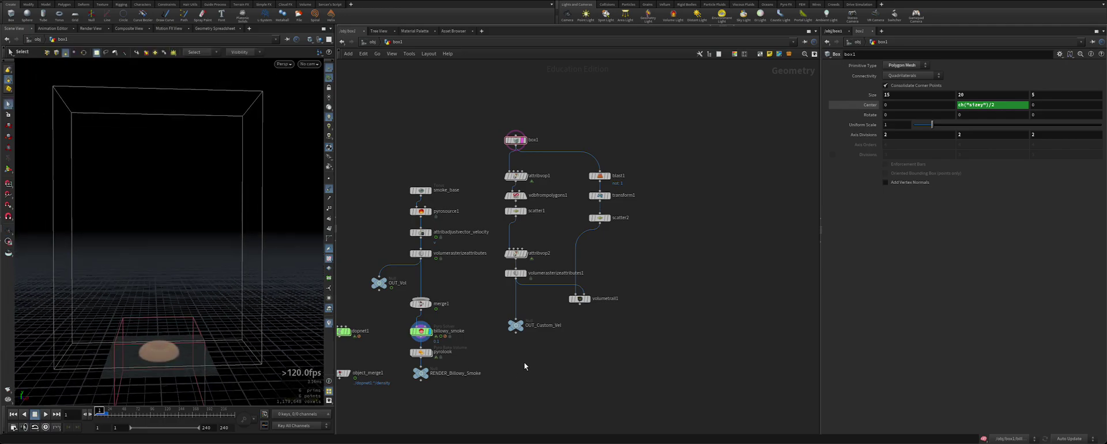
Step: Play the billowy_smoke simulation to preview how the smoke rises inside the box, and return to frame 1
{"action": "left_click", "coordinate": [421, 333]}
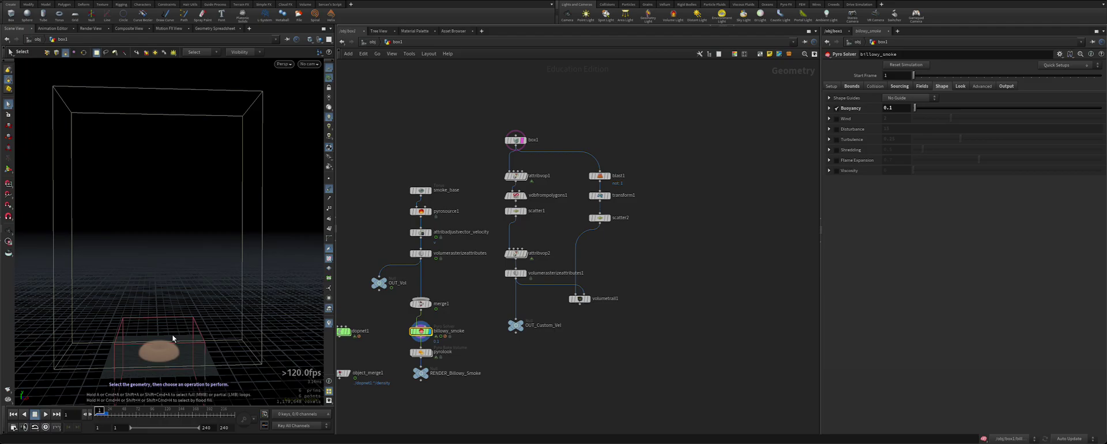
{"action": "key", "text": "Up"}
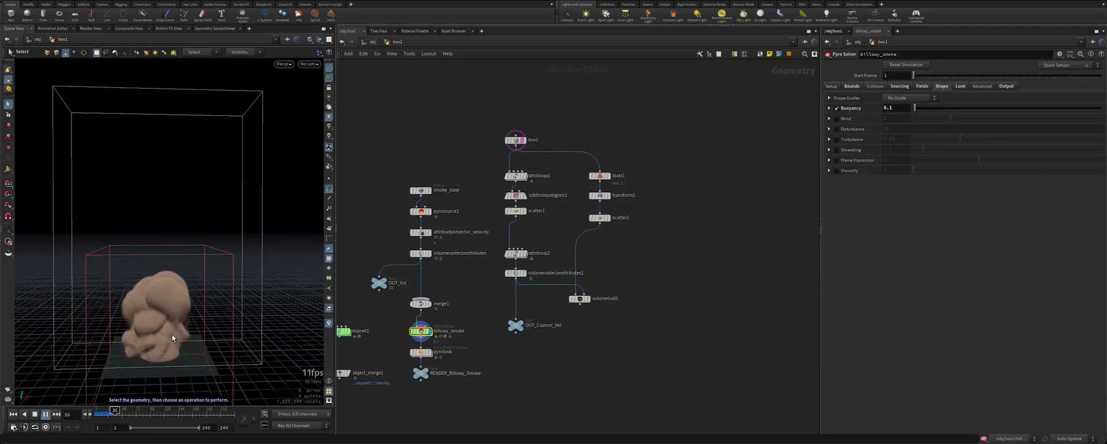
{"action": "mouse_move", "coordinate": [120, 415]}
{"action": "left_mouse_down"}
{"action": "mouse_move", "coordinate": [103, 415]}
{"action": "mouse_move", "coordinate": [131, 414]}
{"action": "mouse_move", "coordinate": [103, 415]}
{"action": "left_mouse_up"}
{"action": "middle_click", "coordinate": [414, 331]}
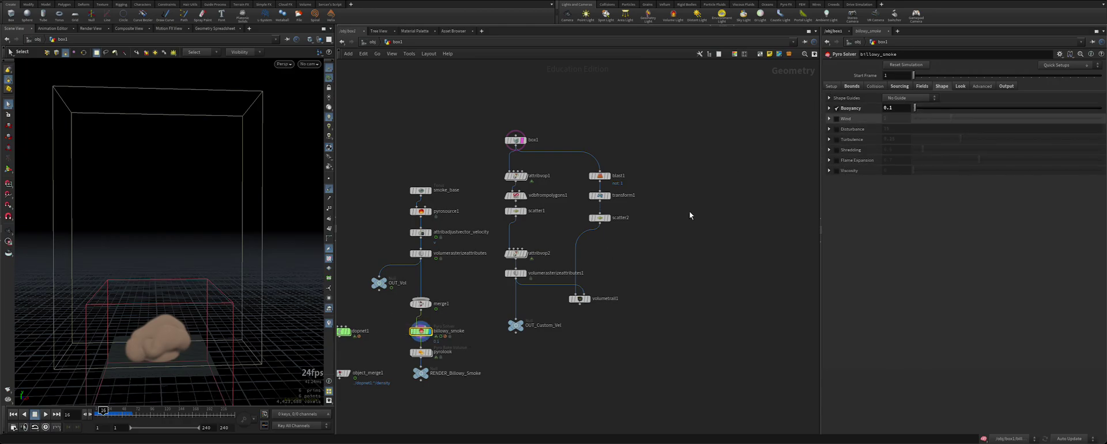
{"action": "left_click_drag", "start_coordinate": [113, 415], "coordinate": [97, 415]}
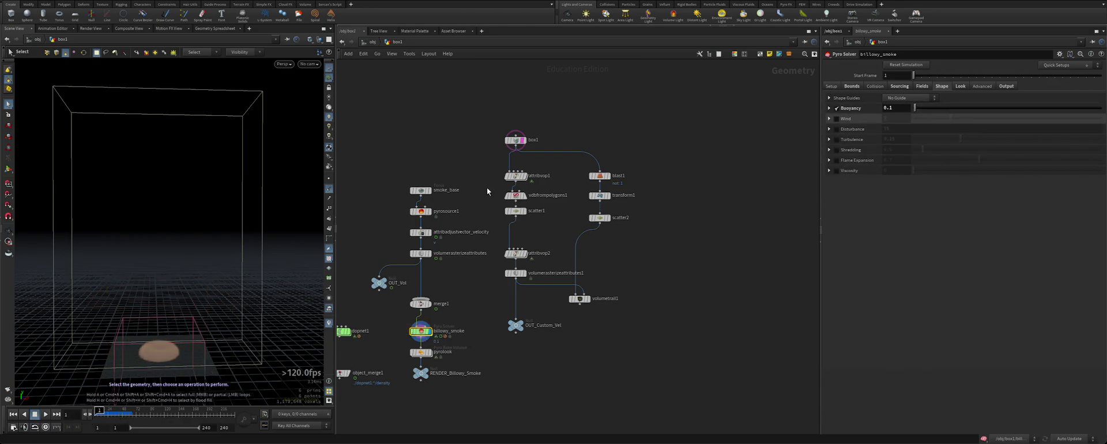
Step: View the outputs of vdbfrompolygons1 and scatter1, and check the network inside attribvop1
{"action": "left_click", "coordinate": [515, 196]}
{"action": "key", "text": "r"}
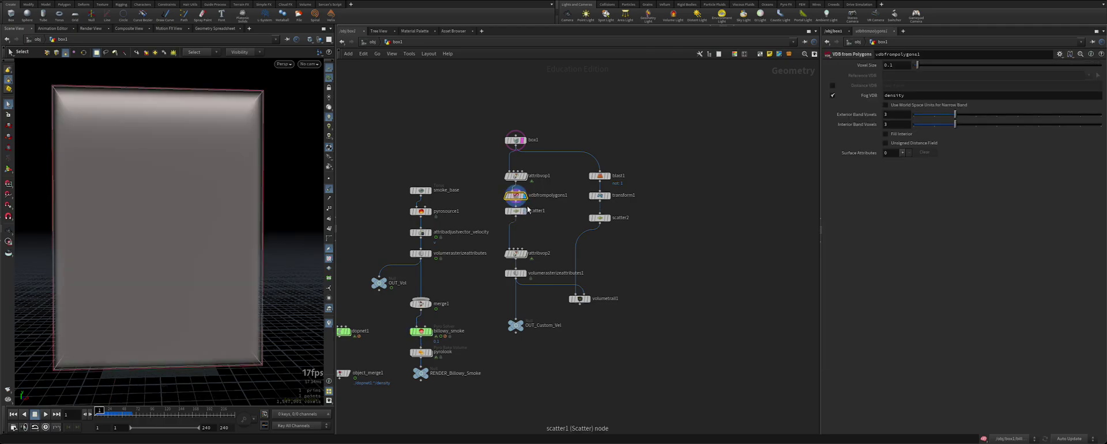
{"action": "left_click_drag", "start_coordinate": [545, 228], "coordinate": [486, 202]}
{"action": "key", "text": "r"}
{"action": "left_click_drag", "start_coordinate": [485, 171], "coordinate": [556, 187]}
{"action": "key", "text": "i"}
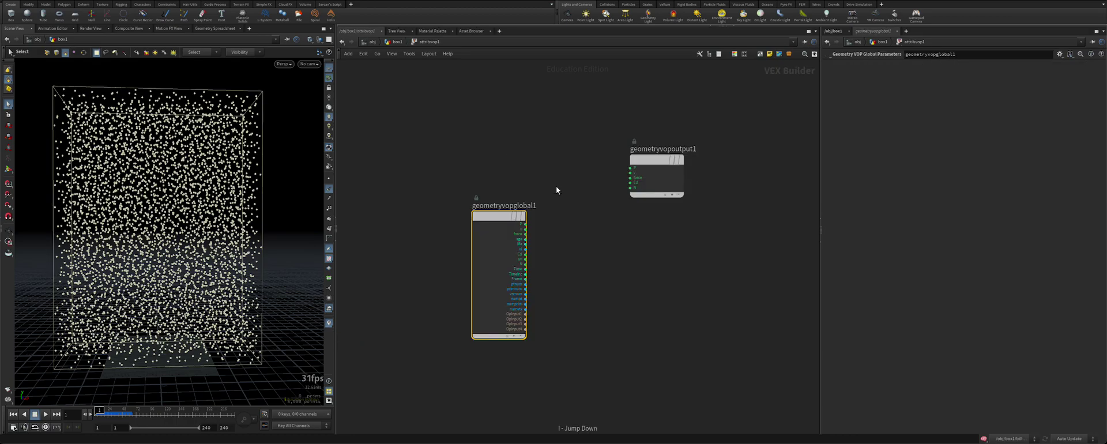
{"action": "key", "text": "u"}
Step: Examine the curl noise network inside attribvop2 and the settings of volumerasterizeattributes1
{"action": "left_click", "coordinate": [510, 254]}
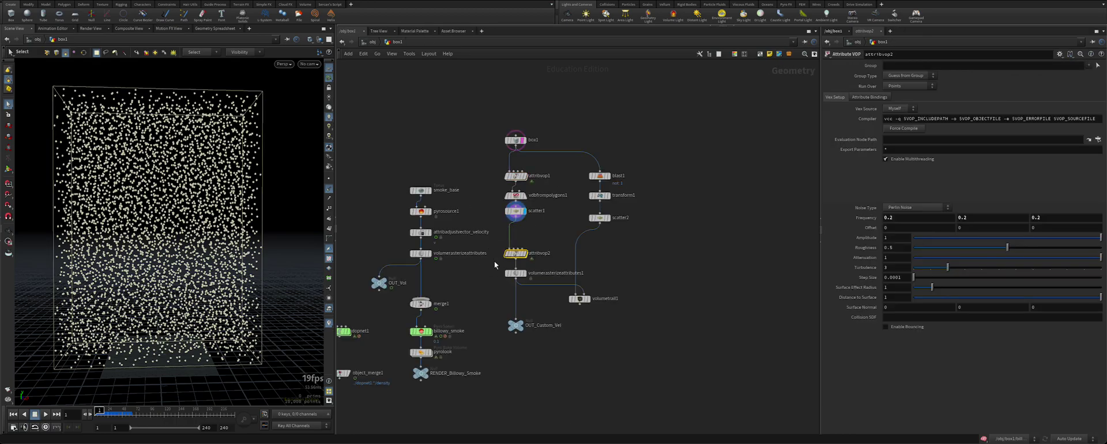
{"action": "key", "text": "i"}
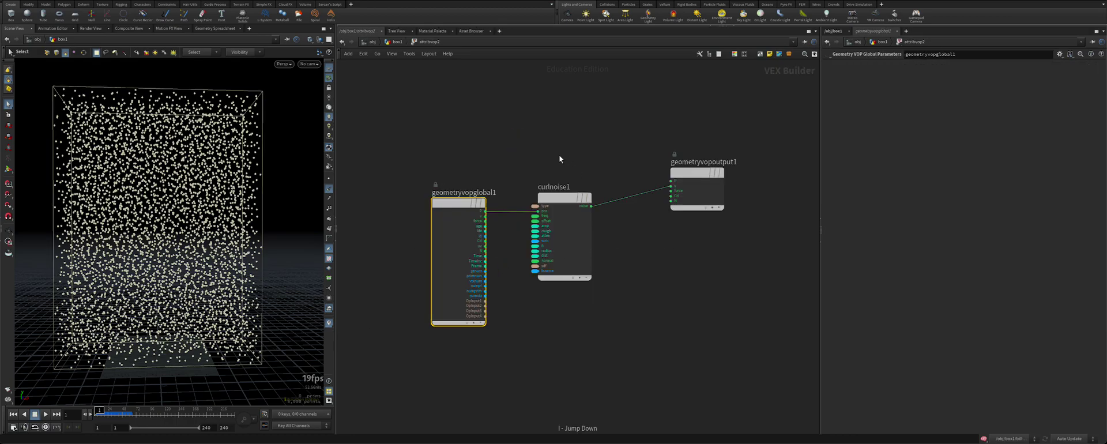
{"action": "left_click_drag", "start_coordinate": [552, 158], "coordinate": [583, 301]}
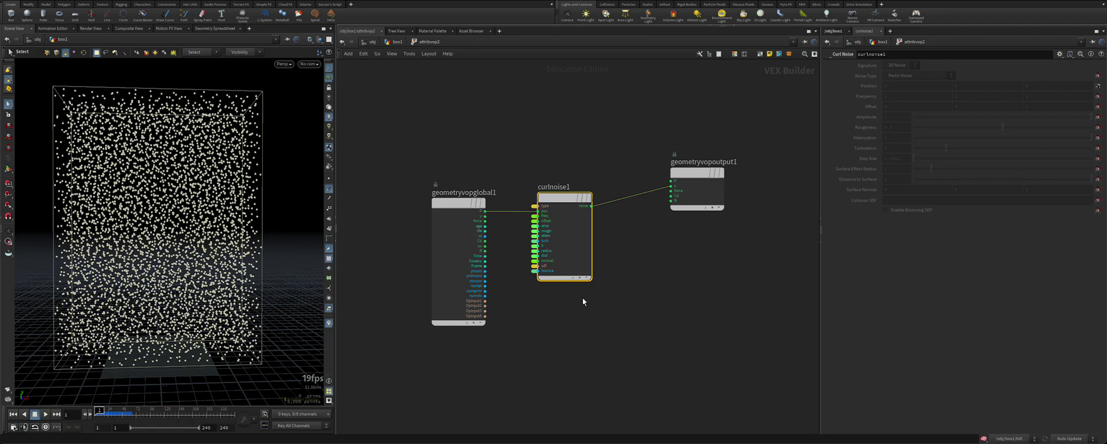
{"action": "key", "text": "u"}
{"action": "left_click", "coordinate": [505, 272]}
{"action": "key", "text": "i"}
{"action": "key", "text": "u"}
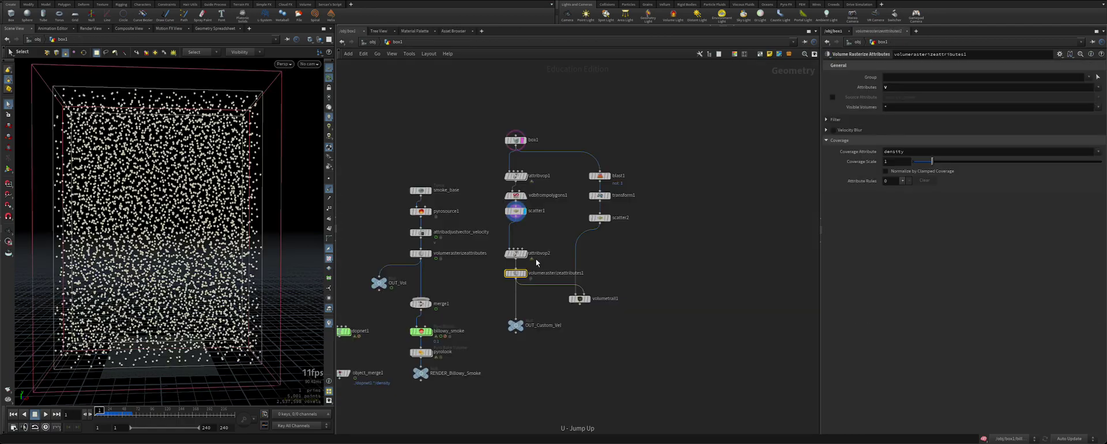
{"action": "left_click", "coordinate": [510, 256]}
{"action": "key", "text": "i"}
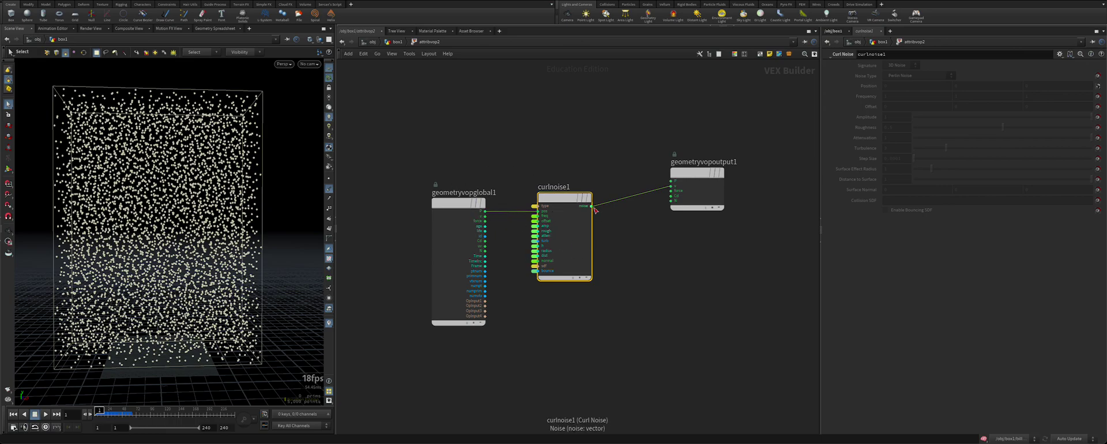
{"action": "key", "text": "u"}
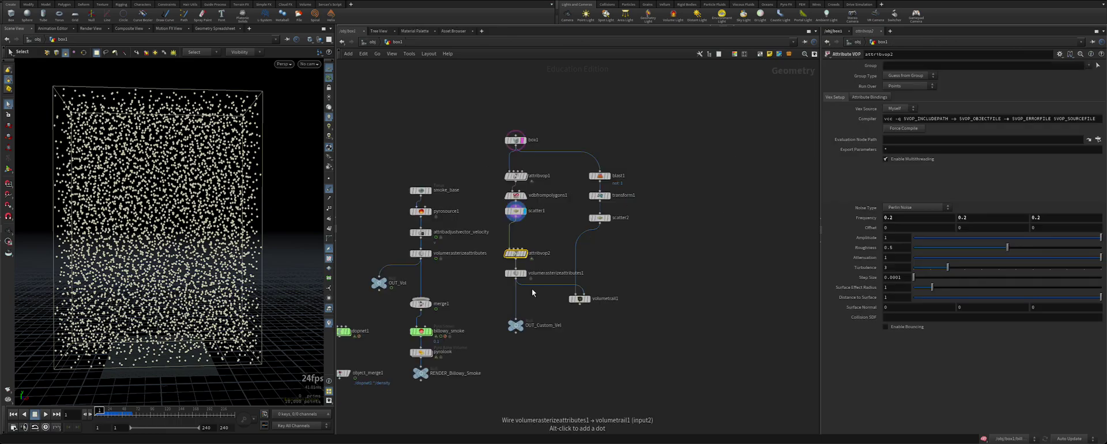
Step: Review volumerasterizeattributes1, then move volumetrail1 lower in the network and display its velocity trails
{"action": "left_click", "coordinate": [515, 272]}
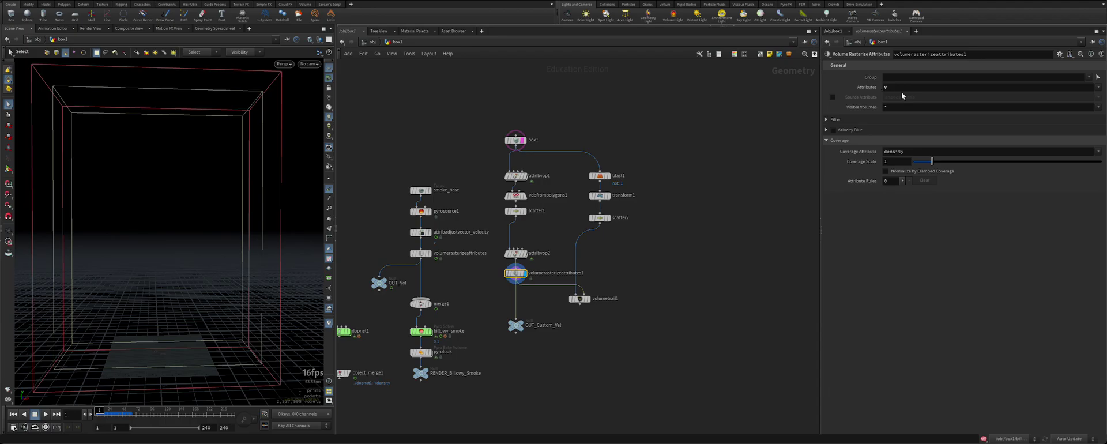
{"action": "left_click", "coordinate": [578, 299]}
{"action": "left_click_drag", "start_coordinate": [579, 298], "coordinate": [599, 311]}
{"action": "key", "text": "r"}
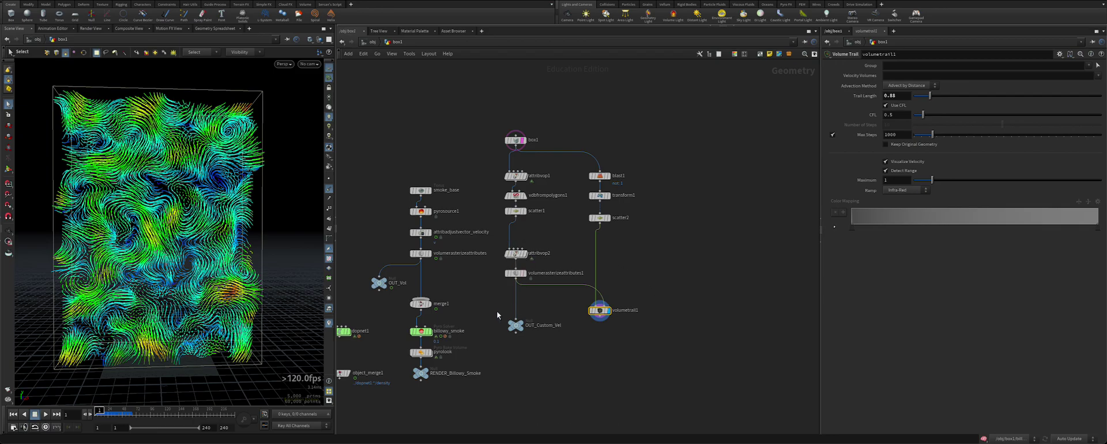
Step: Add a Relative to Bounding Box node inside attribvop2
{"action": "middle_click_drag", "start_coordinate": [511, 287], "coordinate": [526, 287]}
{"action": "left_click", "coordinate": [530, 252]}
{"action": "key", "text": "i"}
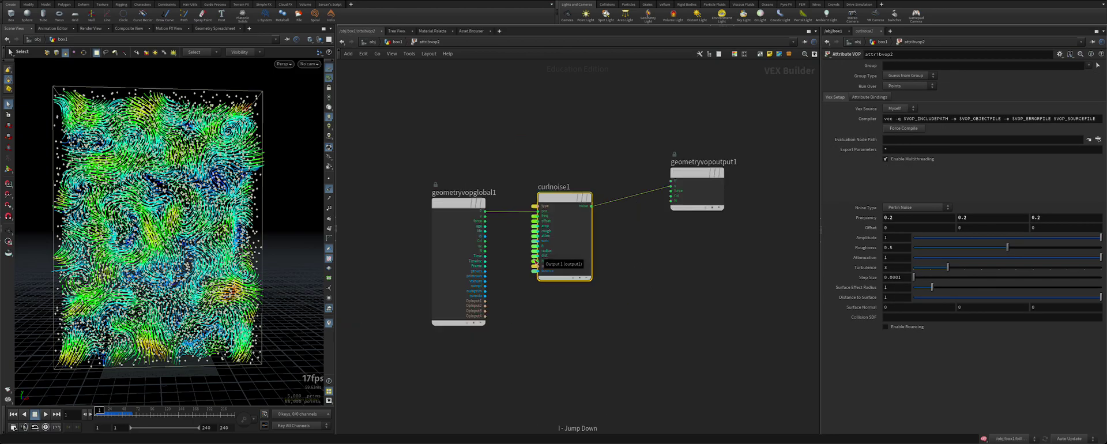
{"action": "key", "text": "Tab"}
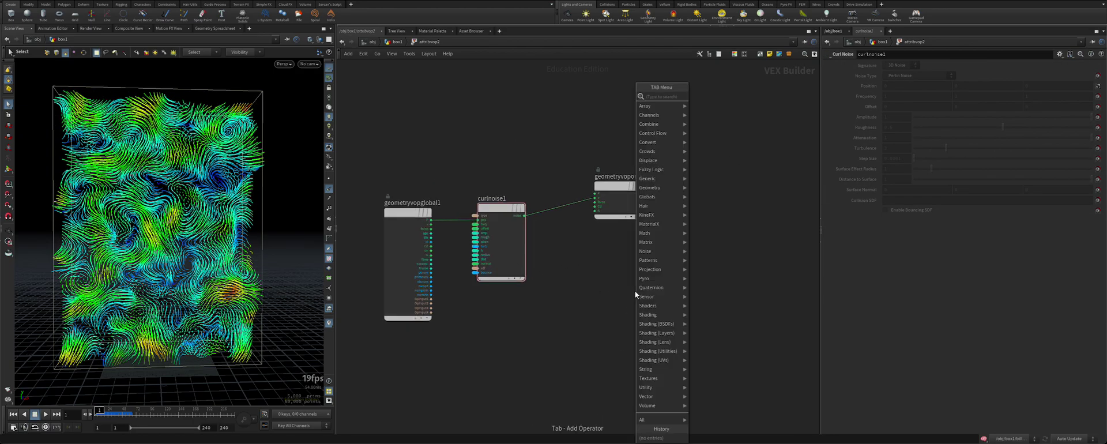
{"action": "type", "text": "rel"}
{"action": "key", "text": "Return"}
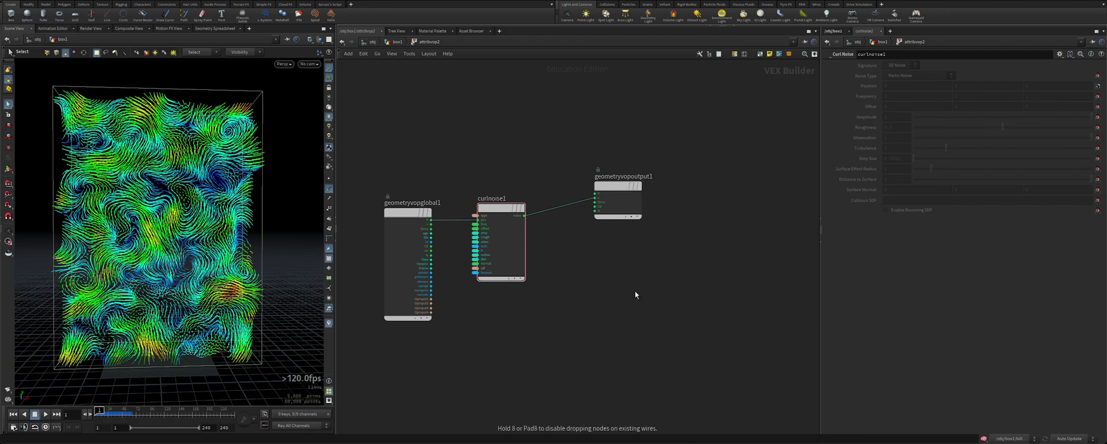
{"action": "left_click", "coordinate": [570, 289]}
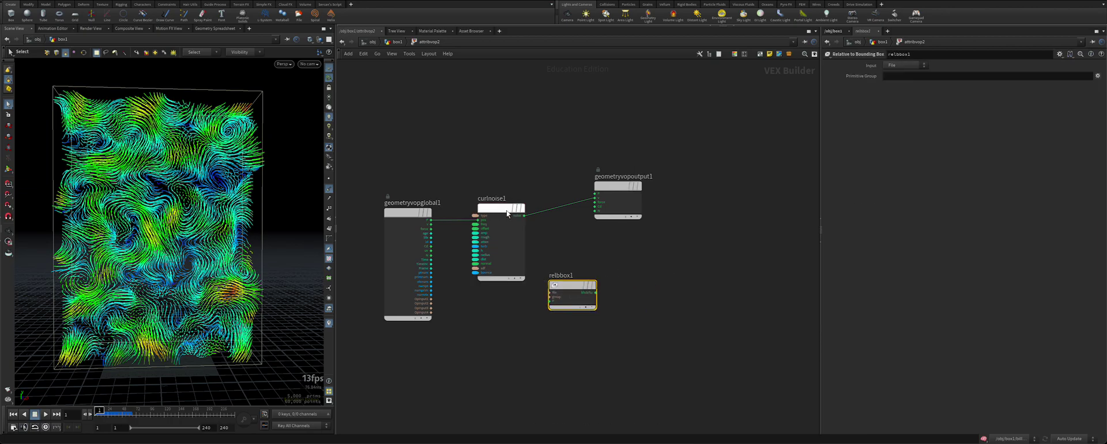
Step: Wire P and OpInput1 into relbbox1 and connect its output to the position input of curlnoise1, making room between the nodes
{"action": "left_click_drag", "start_coordinate": [507, 211], "coordinate": [664, 211], "text": "shift"}
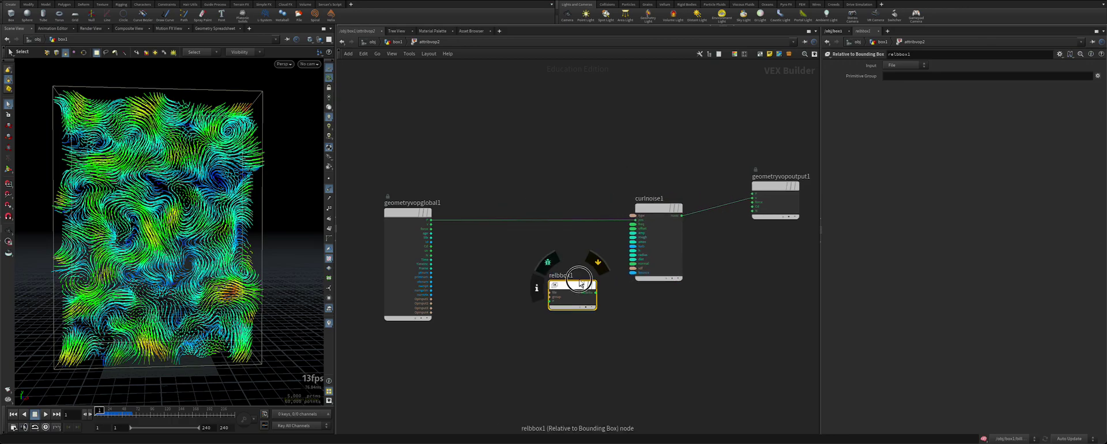
{"action": "left_click_drag", "start_coordinate": [573, 286], "coordinate": [521, 273]}
{"action": "scroll", "coordinate": [447, 244], "scroll_direction": "up", "scroll_amount": 1}
{"action": "left_click", "coordinate": [430, 217]}
{"action": "left_click", "coordinate": [503, 291]}
{"action": "left_click", "coordinate": [503, 282]}
{"action": "left_click", "coordinate": [431, 303]}
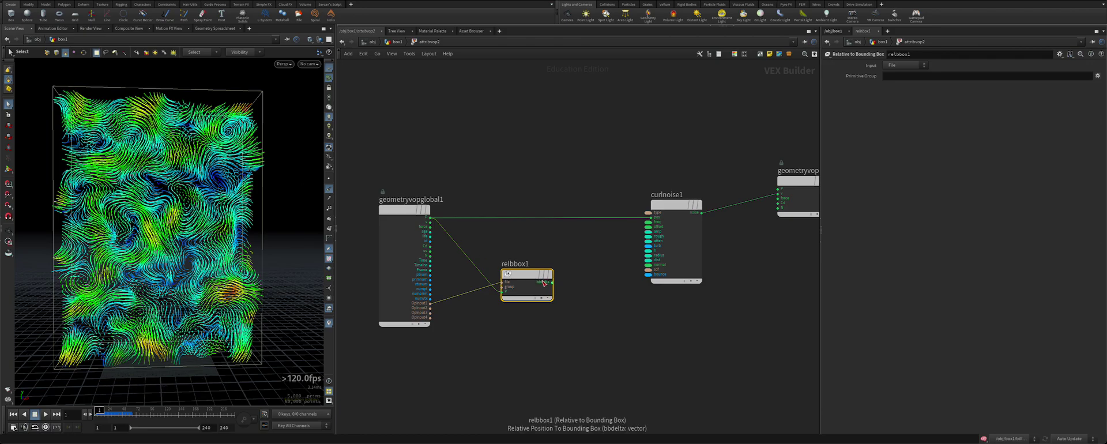
{"action": "left_click_drag", "start_coordinate": [552, 282], "coordinate": [648, 218]}
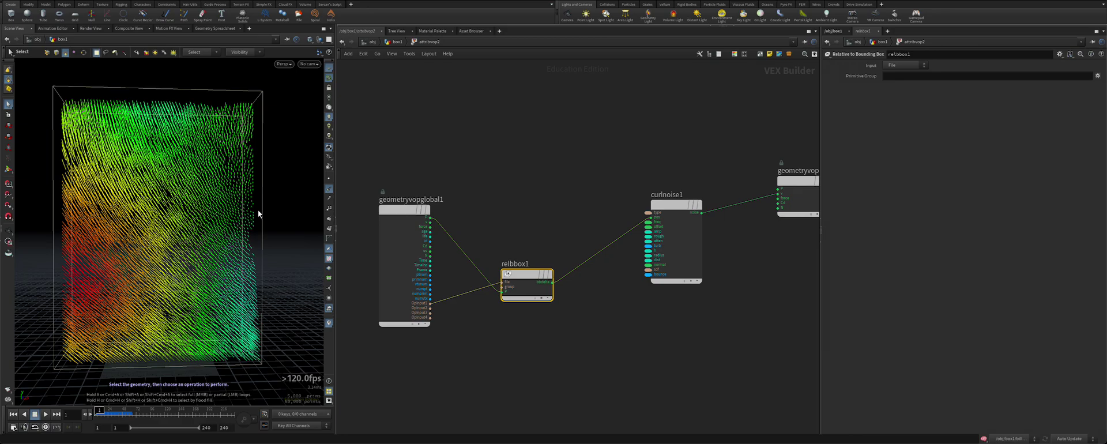
Step: Link attribvop2's second and third noise frequency components to the first by relative reference, and set the first to 10
{"action": "key", "text": "u"}
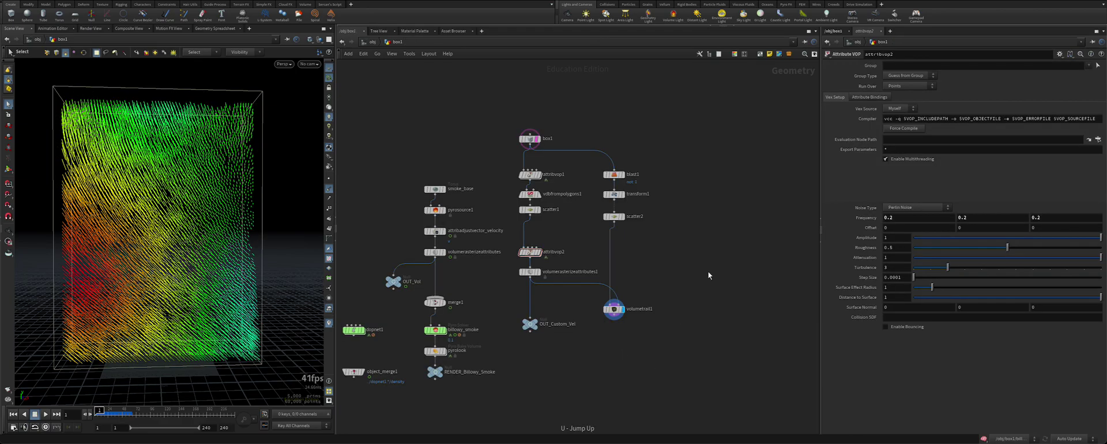
{"action": "right_click", "coordinate": [925, 217]}
{"action": "left_click", "coordinate": [950, 282]}
{"action": "right_click", "coordinate": [984, 221]}
{"action": "left_click", "coordinate": [1015, 314]}
{"action": "right_click", "coordinate": [993, 220]}
{"action": "left_click", "coordinate": [1033, 313]}
{"action": "double_click", "coordinate": [917, 218]}
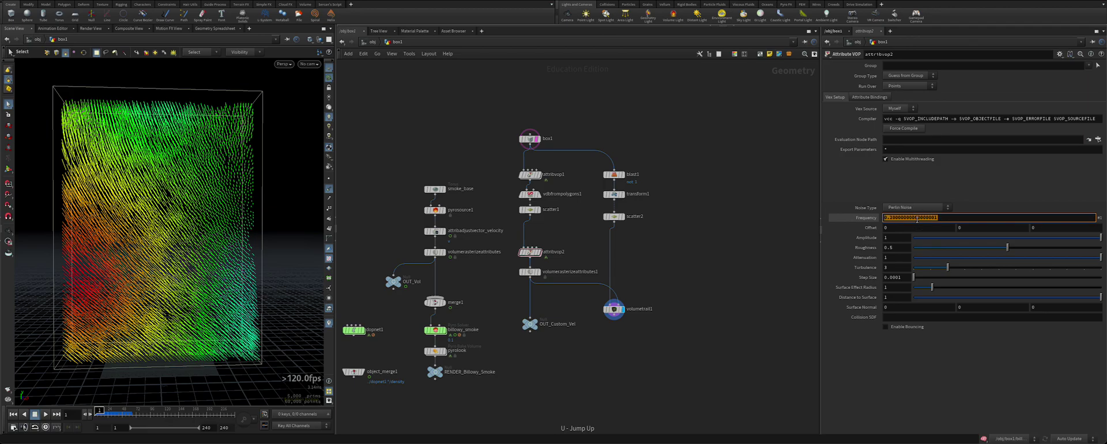
{"action": "type", "text": "10"}
{"action": "key", "text": "Return"}
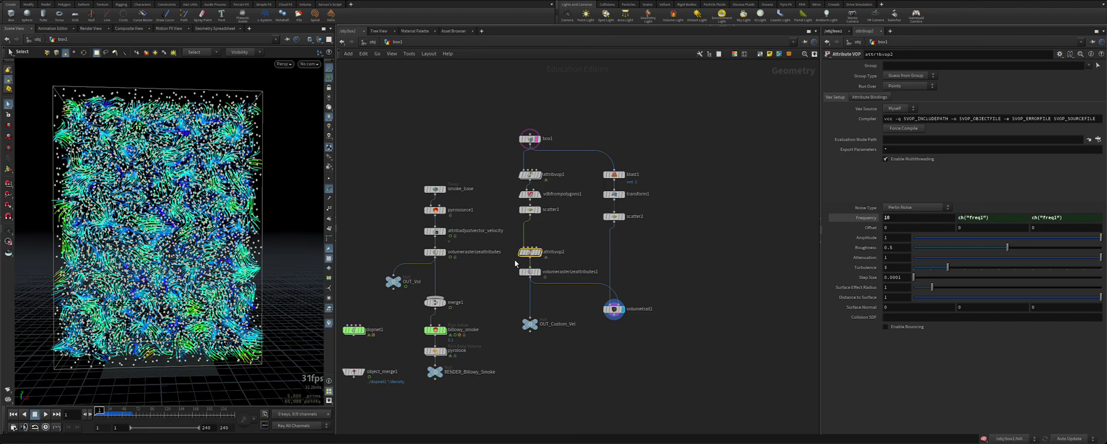
Step: Add a Vector to Float node inside attribvop2 and feed it the output of relbbox1
{"action": "key", "text": "i"}
{"action": "key", "text": "Tab"}
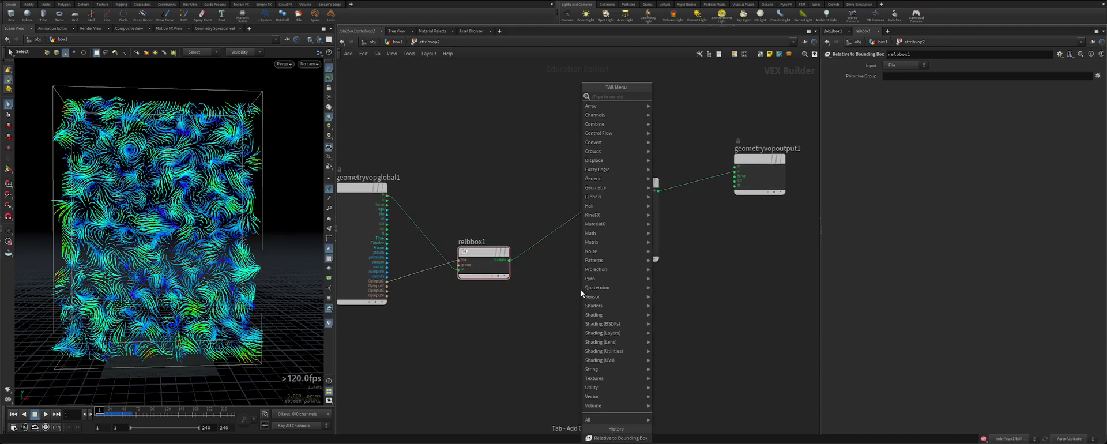
{"action": "type", "text": "veco"}
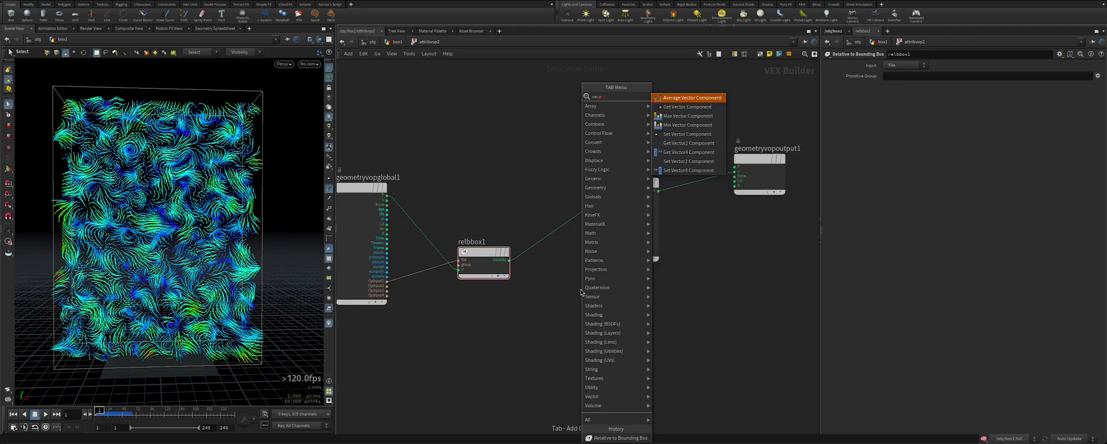
{"action": "key", "text": "BackSpace"}
{"action": "type", "text": "tor"}
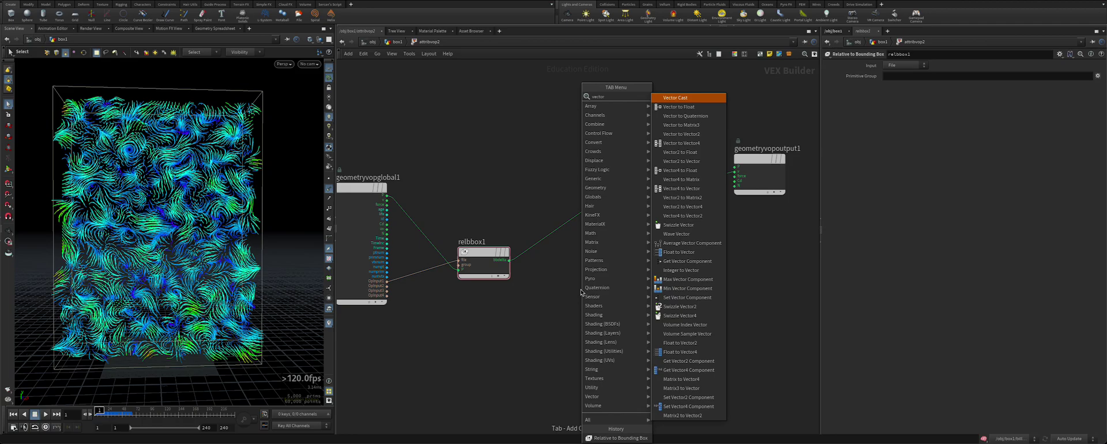
{"action": "key", "text": "Down"}
{"action": "key", "text": "Return"}
{"action": "left_click", "coordinate": [582, 292]}
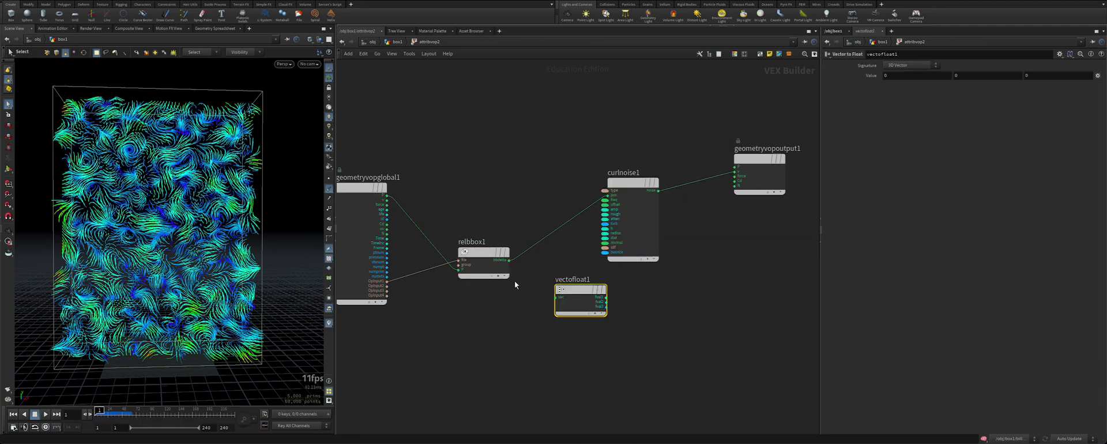
{"action": "left_click_drag", "start_coordinate": [491, 257], "coordinate": [557, 297]}
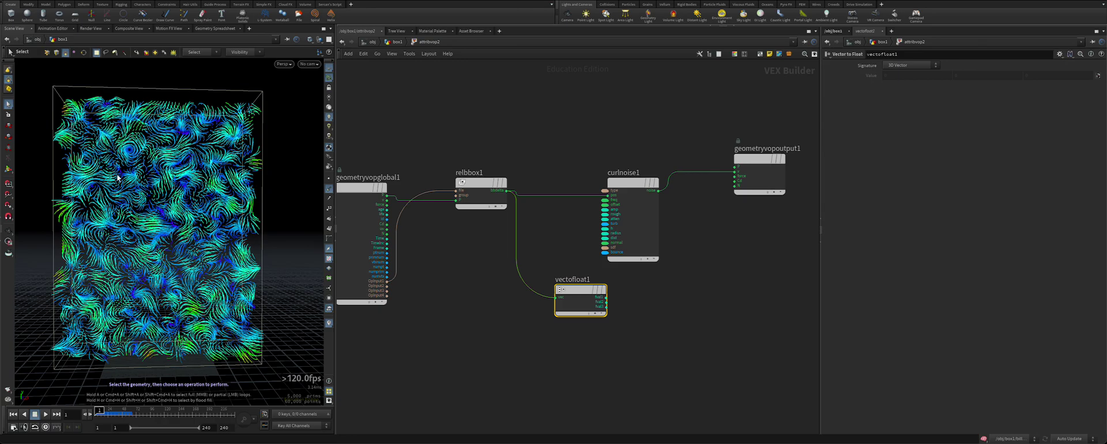
Step: Add a Ramp Parameter node beside vectofloat1 and connect the second float output to its input
{"action": "middle_click_drag", "start_coordinate": [705, 312], "coordinate": [614, 317]}
{"action": "left_click_drag", "start_coordinate": [499, 301], "coordinate": [545, 318]}
{"action": "key", "text": "Tab"}
{"action": "type", "text": "ramp"}
{"action": "key", "text": "Down"}
{"action": "key", "text": "Down"}
{"action": "key", "text": "Return"}
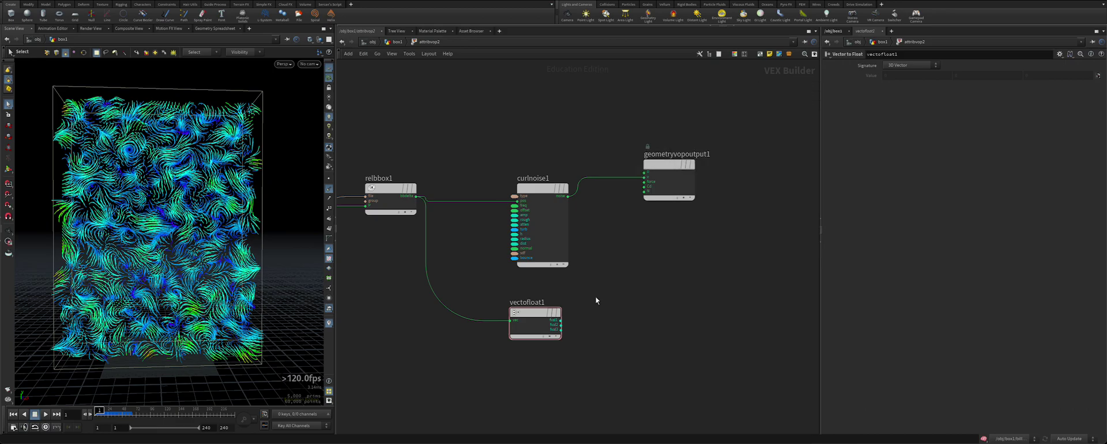
{"action": "left_click", "coordinate": [595, 300]}
{"action": "left_click", "coordinate": [561, 324]}
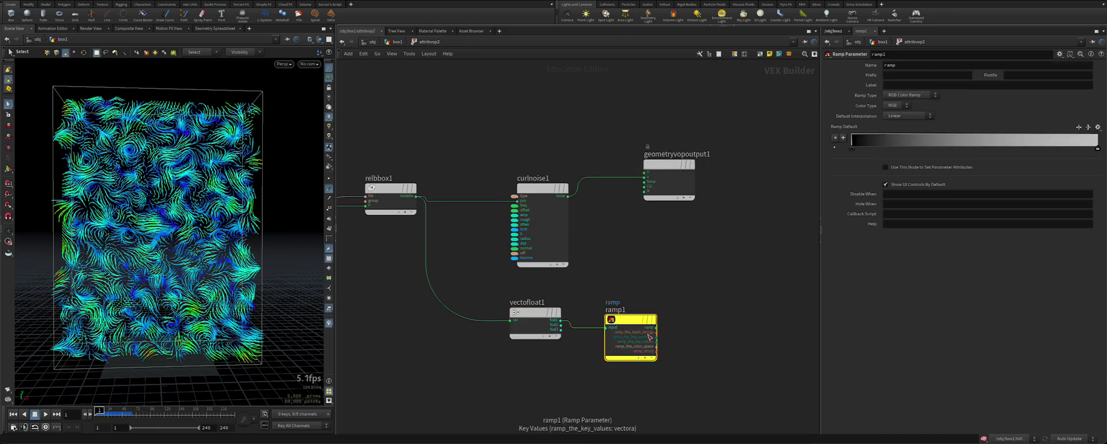
{"action": "left_click", "coordinate": [604, 328]}
Step: Name the ramp parameter rampy, label it Ramp Y, and change its type to Spline Ramp (float)
{"action": "left_click", "coordinate": [923, 64]}
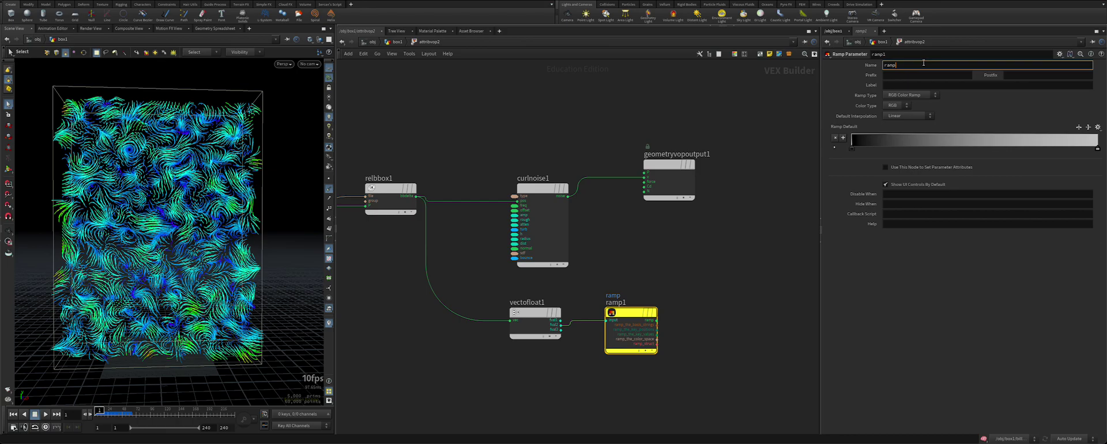
{"action": "left_click", "coordinate": [952, 85]}
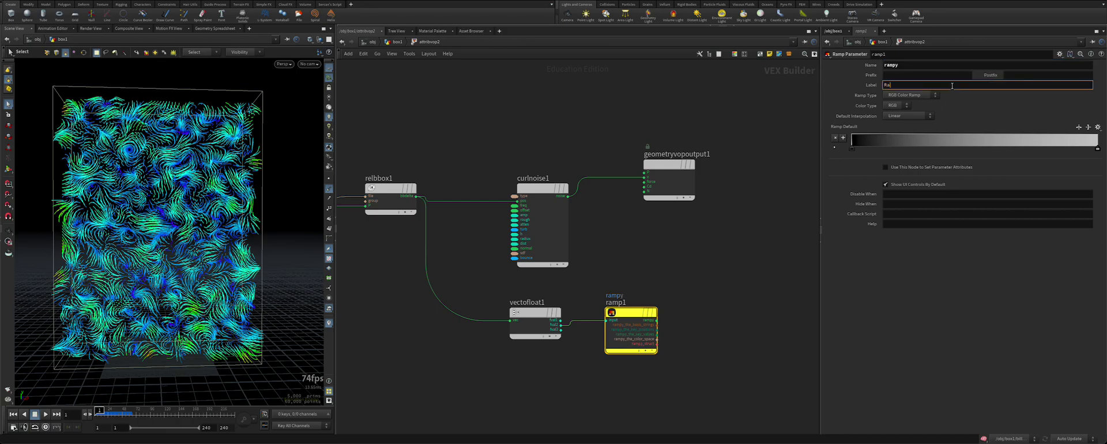
{"action": "left_click", "coordinate": [910, 96]}
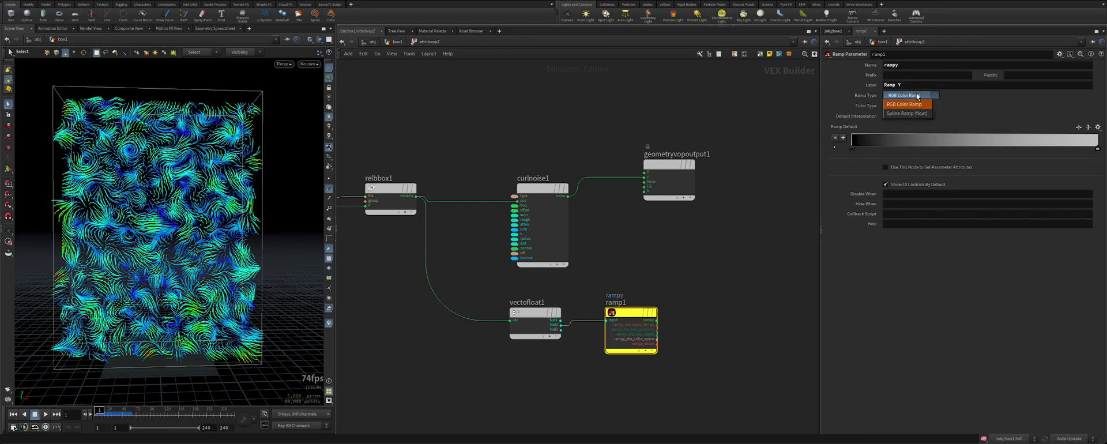
{"action": "left_click", "coordinate": [910, 109]}
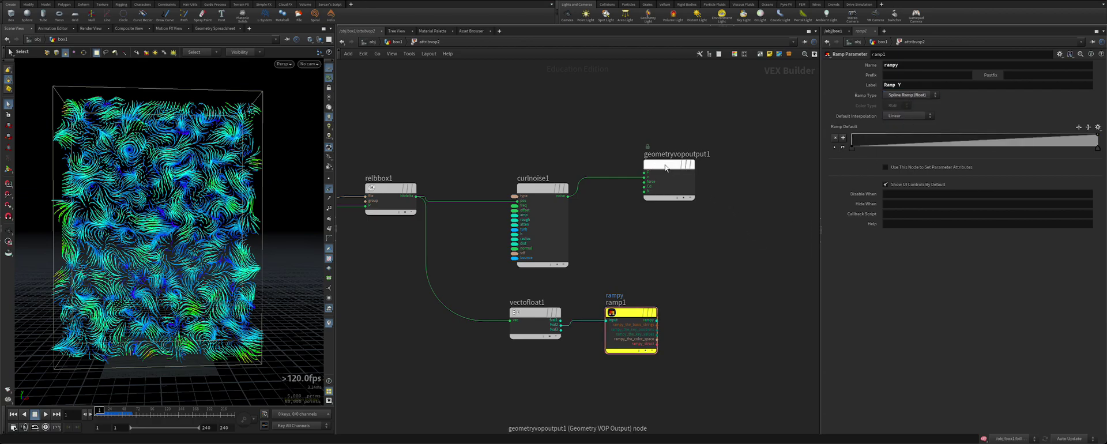
Step: Insert a Multiply node between curlnoise1 and geometryvopoutput1, making room for it, and connect ramp1's output to its second input
{"action": "left_click_drag", "start_coordinate": [669, 165], "coordinate": [771, 188]}
{"action": "key", "text": "Tab"}
{"action": "type", "text": "mul"}
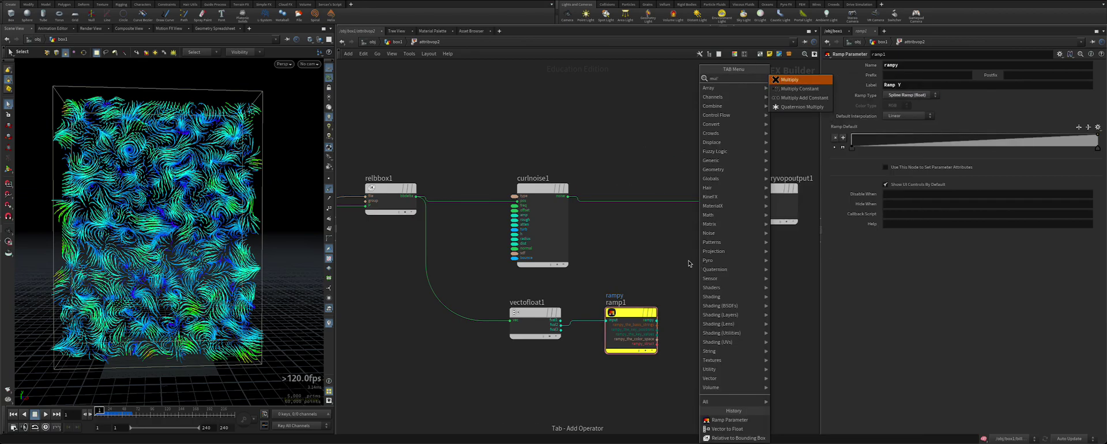
{"action": "key", "text": "Return"}
{"action": "left_click", "coordinate": [699, 207]}
{"action": "left_click_drag", "start_coordinate": [712, 209], "coordinate": [736, 253]}
{"action": "left_click_drag", "start_coordinate": [658, 321], "coordinate": [697, 271]}
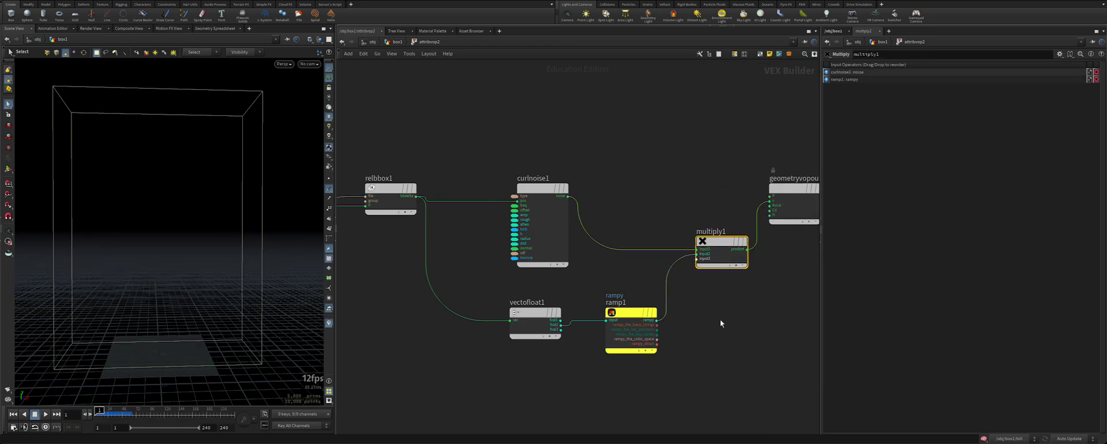
Step: Shape Ramp Y on attribvop2 to climb from 0 to about 0.96 at position 0.52 and stay level from there
{"action": "key", "text": "u"}
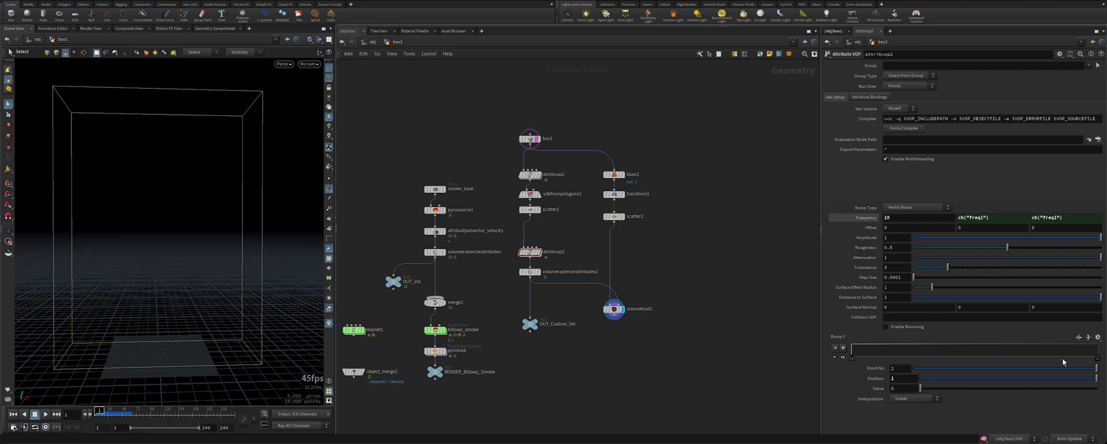
{"action": "left_click_drag", "start_coordinate": [1099, 357], "coordinate": [1098, 346]}
{"action": "left_click_drag", "start_coordinate": [852, 359], "coordinate": [885, 361]}
{"action": "left_click_drag", "start_coordinate": [800, 371], "coordinate": [801, 370]}
{"action": "left_click_drag", "start_coordinate": [992, 355], "coordinate": [978, 345]}
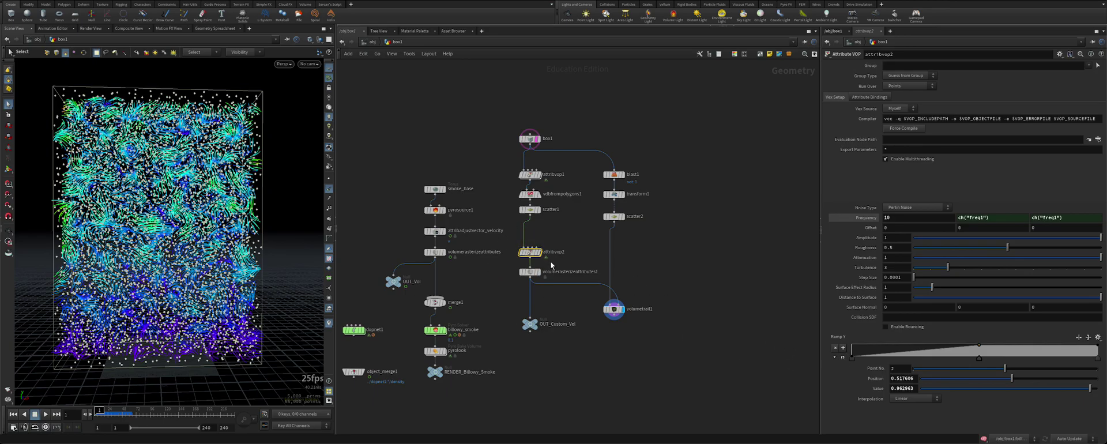
Step: Duplicate ramp1 inside attribvop2, feed the copy from vectofloat1's first float output, and place it above the original
{"action": "key", "text": "i"}
{"action": "middle_click_drag", "start_coordinate": [595, 370], "coordinate": [538, 339]}
{"action": "mouse_move", "coordinate": [580, 280]}
{"action": "left_mouse_down"}
{"action": "mouse_move", "coordinate": [581, 332]}
{"action": "mouse_move", "coordinate": [572, 265]}
{"action": "left_mouse_up"}
{"action": "left_click_drag", "start_coordinate": [504, 288], "coordinate": [547, 274]}
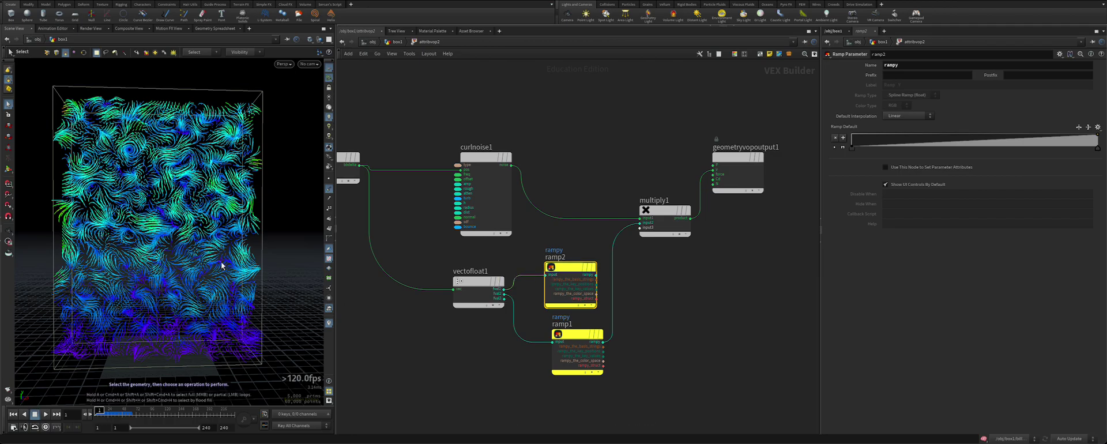
{"action": "left_click_drag", "start_coordinate": [568, 271], "coordinate": [575, 264]}
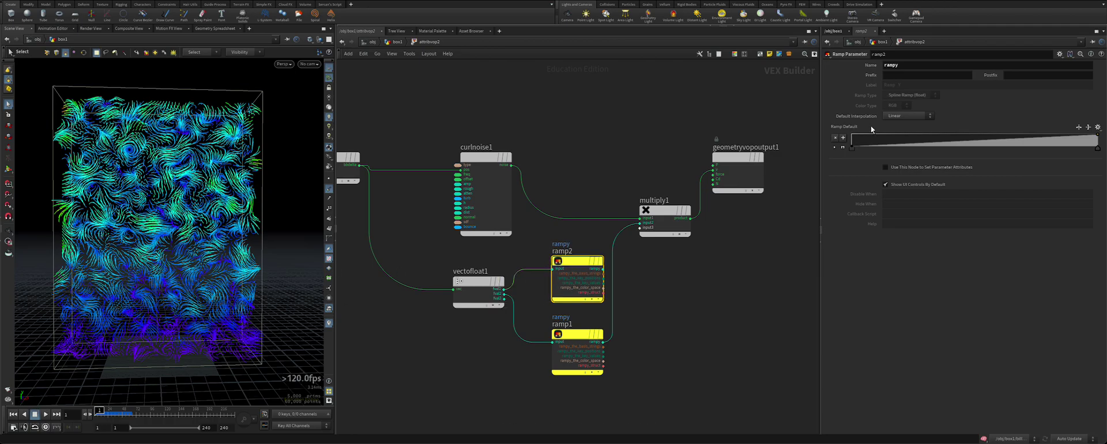
Step: Name the duplicated ramp rampx with the label Ramp X, and connect its output to the next free input of multiply1
{"action": "left_click", "coordinate": [919, 67]}
{"action": "key", "text": "BackSpace"}
{"action": "type", "text": "x"}
{"action": "key", "text": "Tab"}
{"action": "left_click", "coordinate": [915, 86]}
{"action": "type", "text": "X"}
{"action": "key", "text": "Return"}
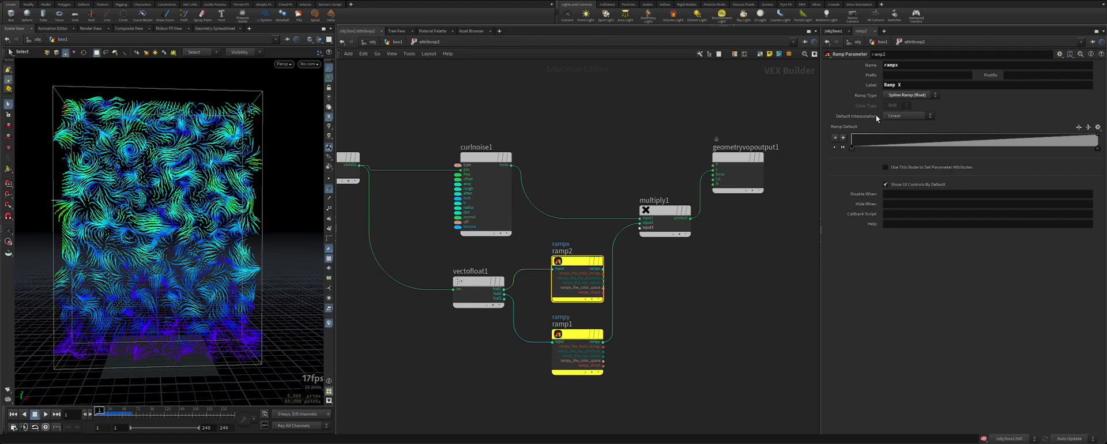
{"action": "left_click_drag", "start_coordinate": [605, 275], "coordinate": [640, 227]}
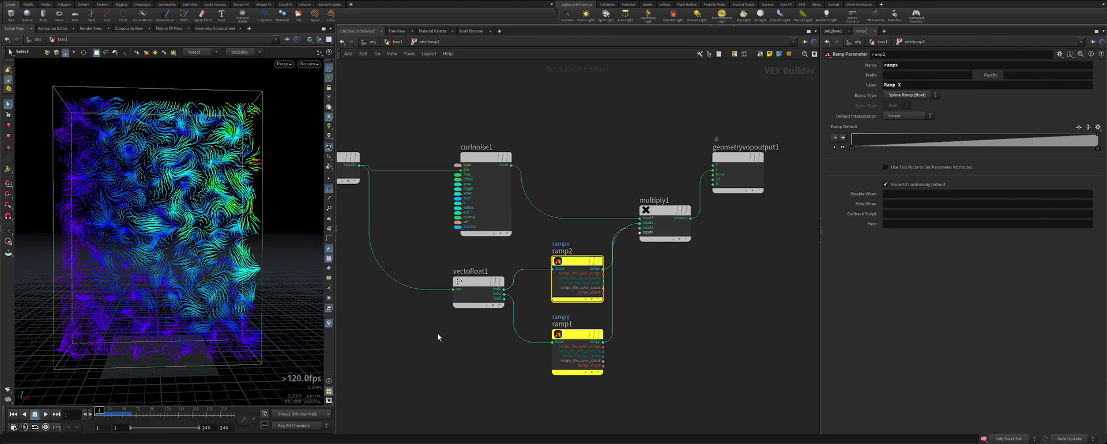
Step: Move Ramp X's first point on attribvop2 to about position 0.40, keeping its value at 0
{"action": "key", "text": "u"}
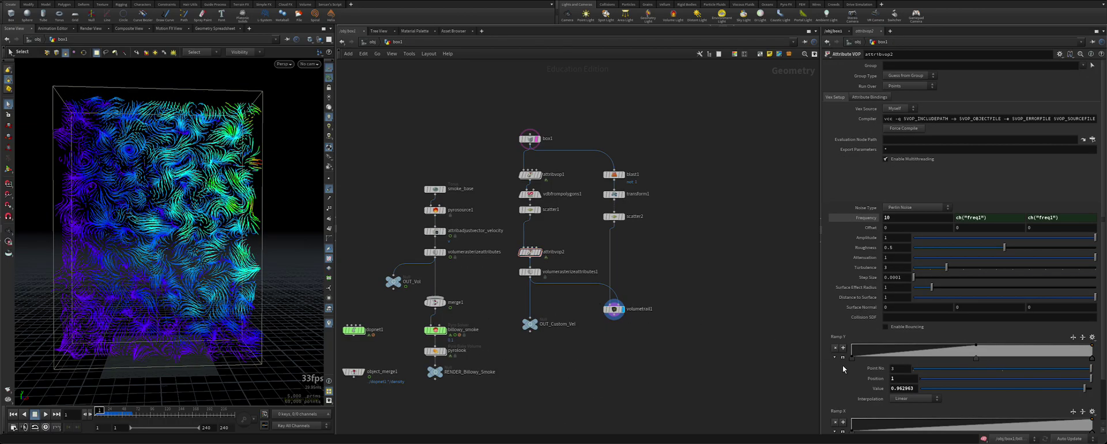
{"action": "scroll", "coordinate": [1079, 364], "scroll_direction": "down", "scroll_amount": 3}
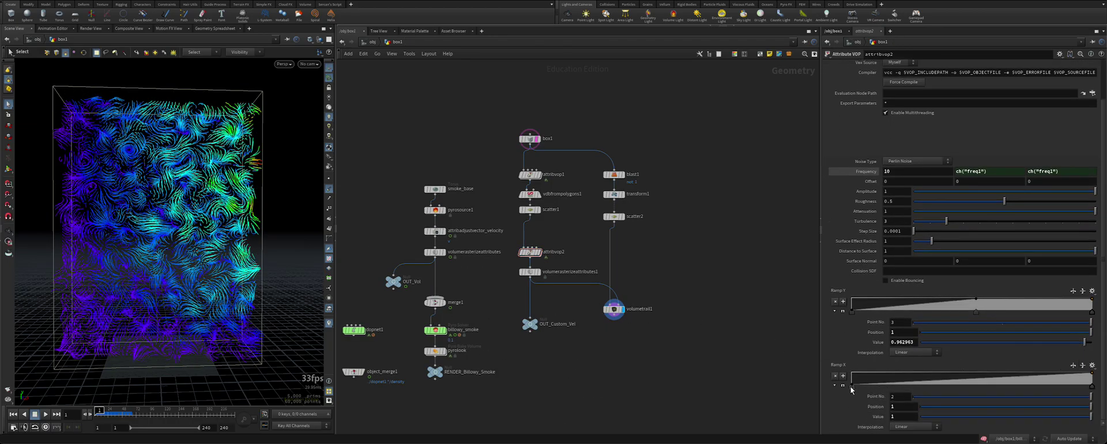
{"action": "left_click_drag", "start_coordinate": [852, 387], "coordinate": [883, 387]}
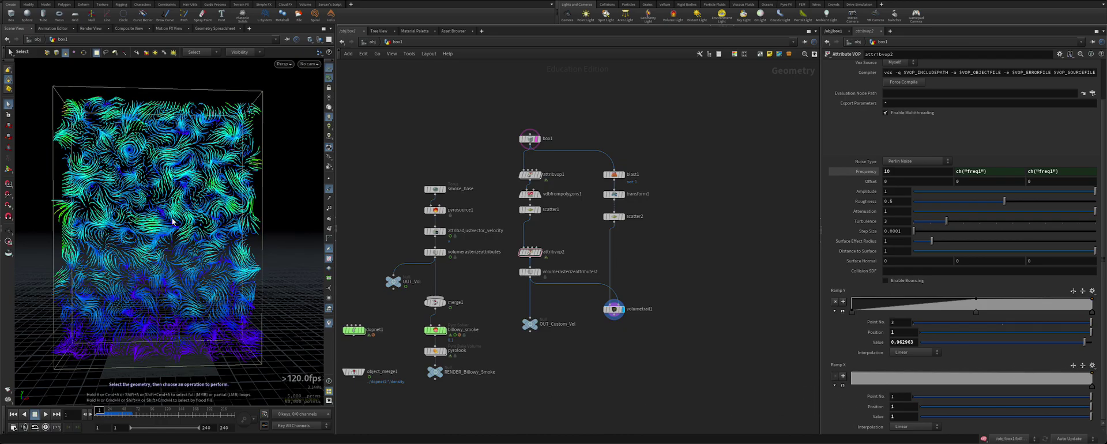
{"action": "left_click", "coordinate": [910, 379]}
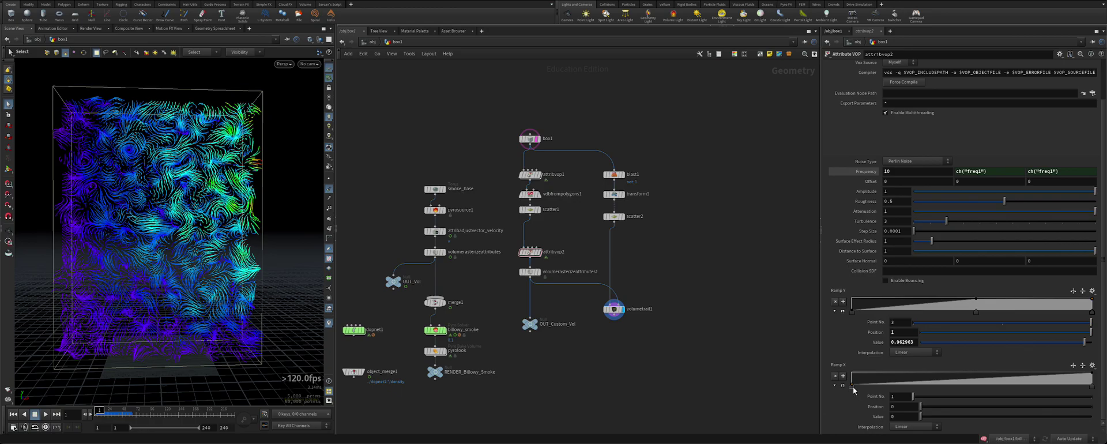
{"action": "left_click_drag", "start_coordinate": [853, 386], "coordinate": [957, 394]}
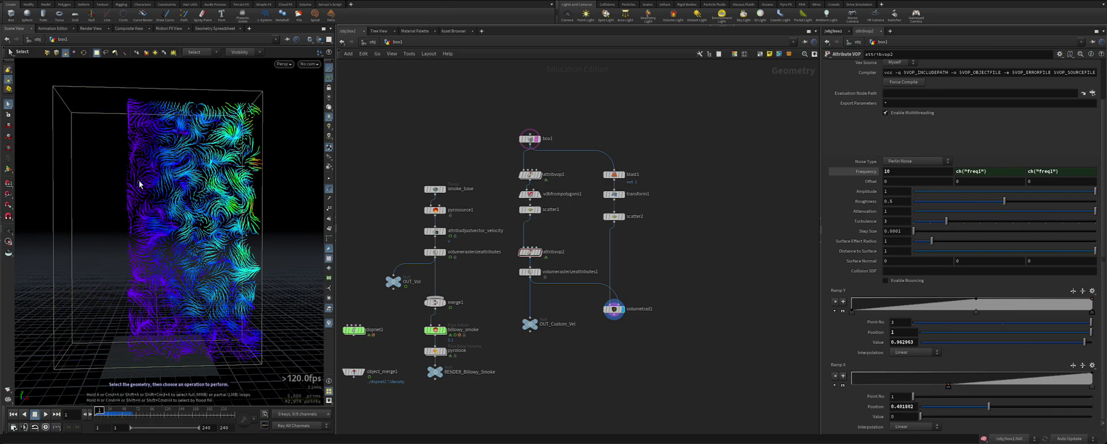
Step: Display the billowy_smoke solver and show volumetrail1 as a template alongside it
{"action": "left_click", "coordinate": [443, 331]}
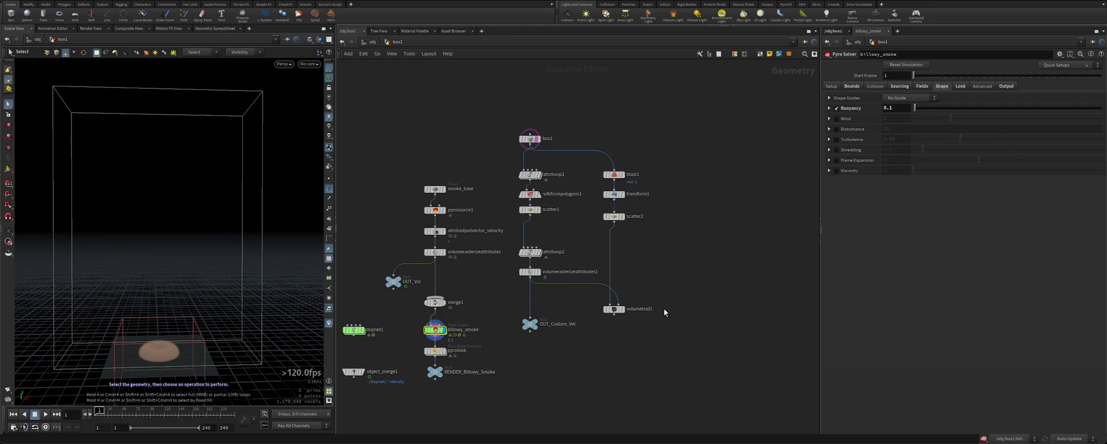
{"action": "left_click", "coordinate": [621, 309]}
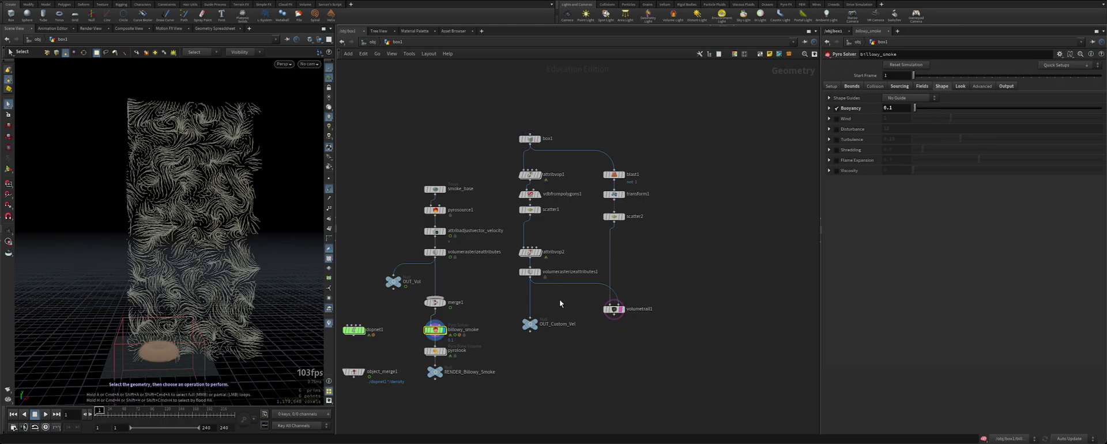
Step: Move Ramp X's first point on attribvop2 to about position 0.55, preview the smoke simulation, and rewind to the first frame
{"action": "left_click", "coordinate": [531, 252]}
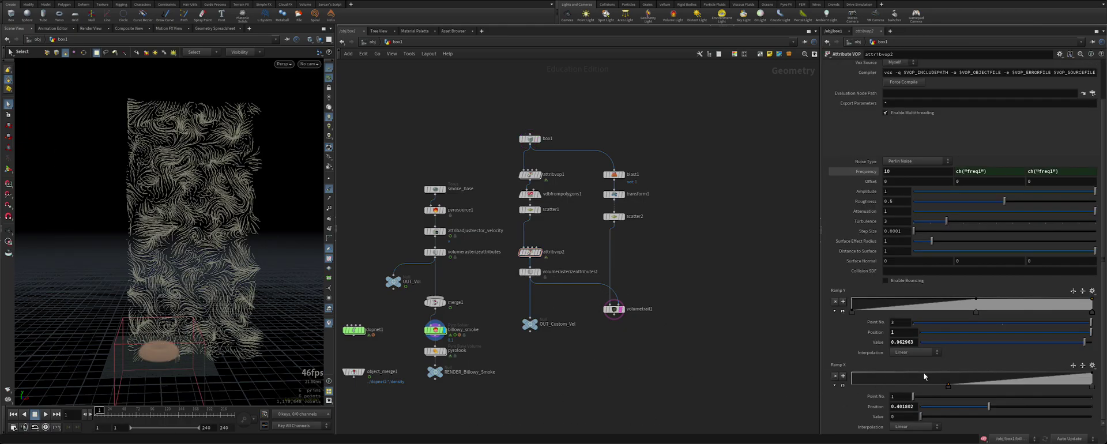
{"action": "left_click_drag", "start_coordinate": [949, 390], "coordinate": [985, 390]}
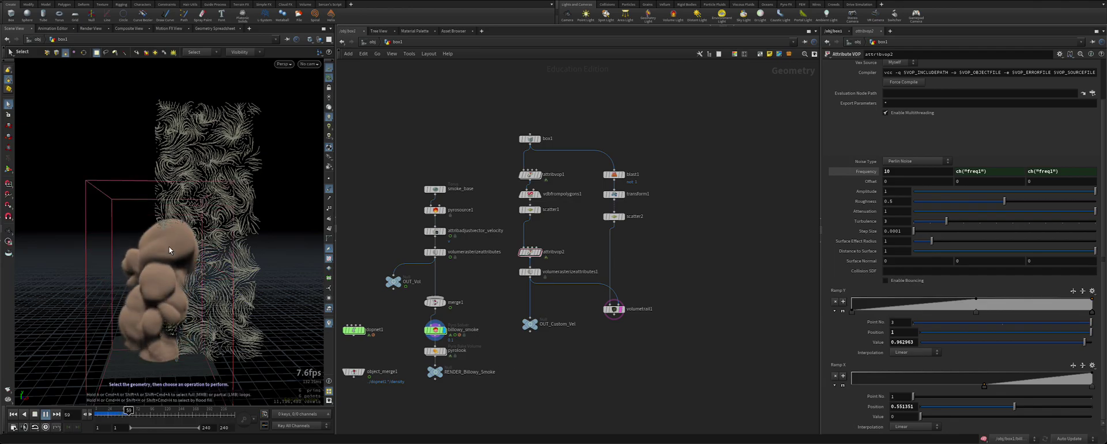
{"action": "key", "text": "Up"}
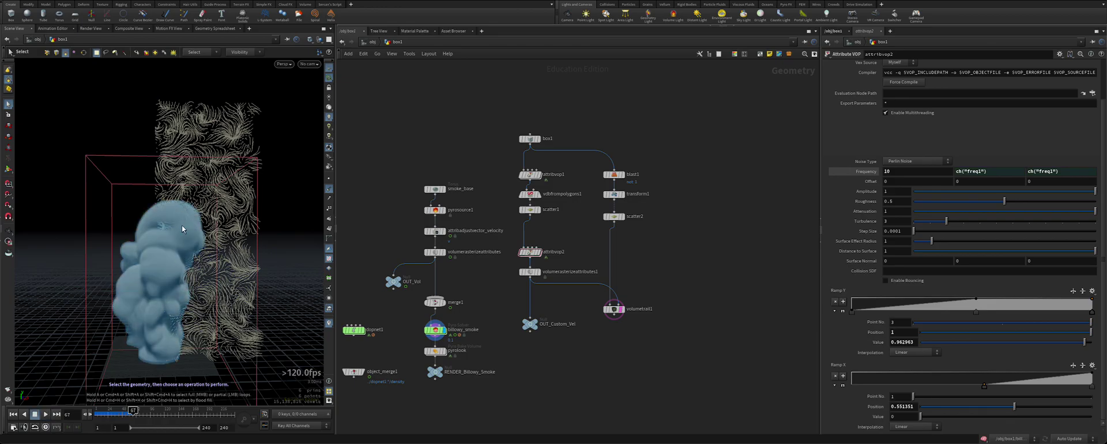
{"action": "left_click_drag", "start_coordinate": [127, 416], "coordinate": [72, 423]}
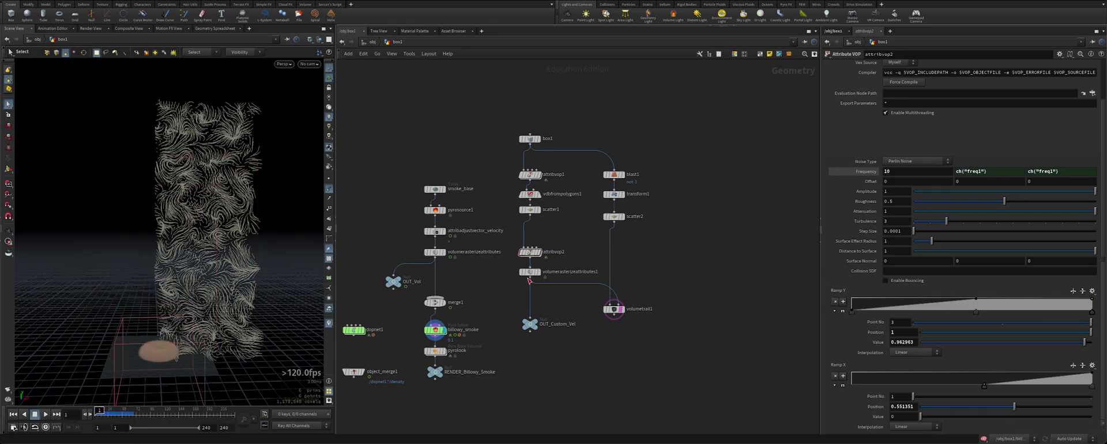
Step: Connect volumerasterizeattributes2 to merge1, play the smoke simulation to about frame 65, and rewind to the first frame
{"action": "left_click_drag", "start_coordinate": [529, 279], "coordinate": [435, 297]}
{"action": "key", "text": "Up"}
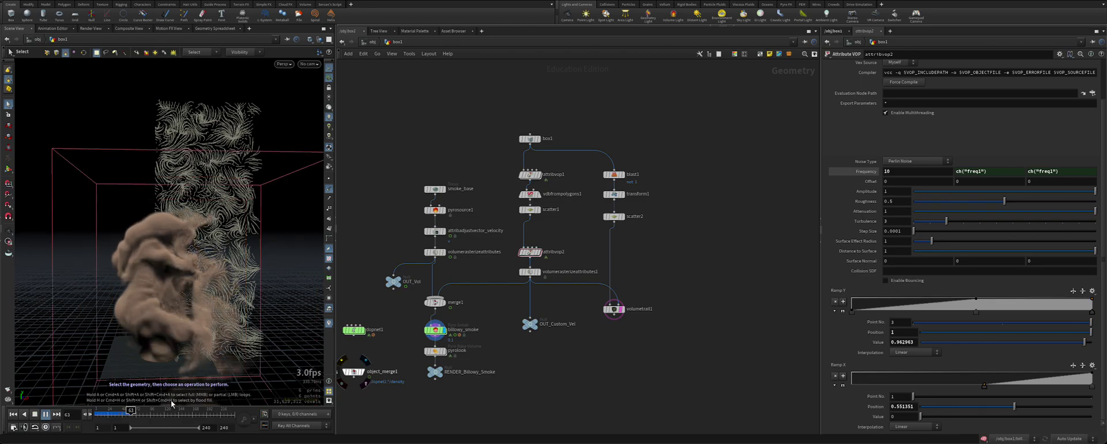
{"action": "left_click", "coordinate": [45, 414]}
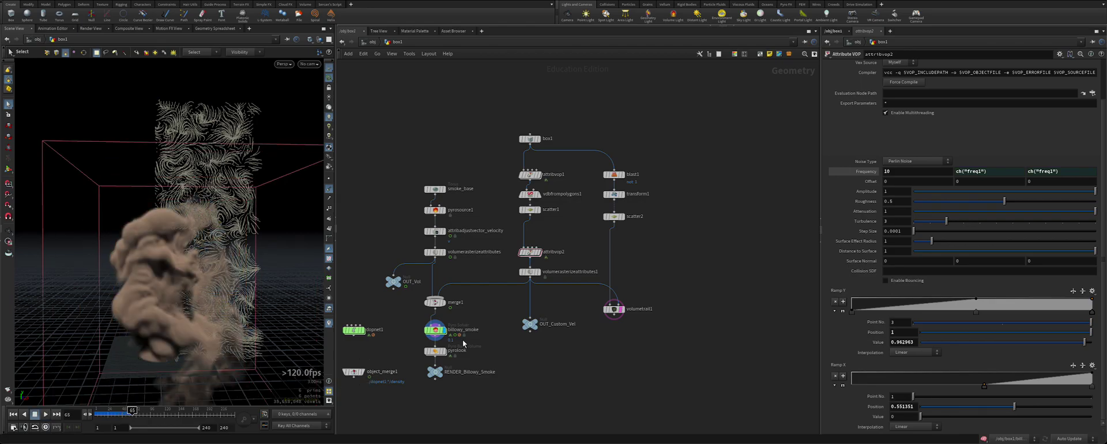
{"action": "left_click_drag", "start_coordinate": [125, 413], "coordinate": [96, 413]}
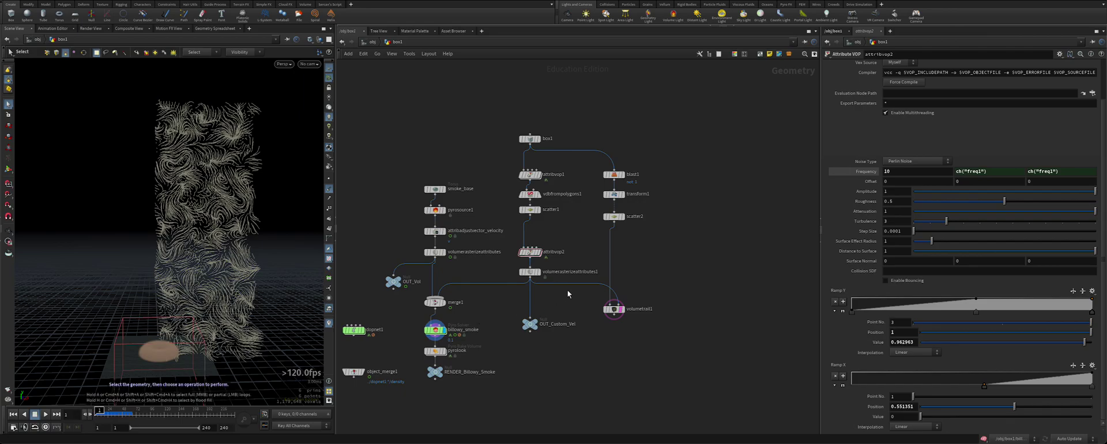
Step: Create an input parameter on multiply1's next free input inside attribvop2, place it below ramp1, and label it Force Multiply
{"action": "left_click", "coordinate": [535, 252]}
{"action": "left_click", "coordinate": [536, 252]}
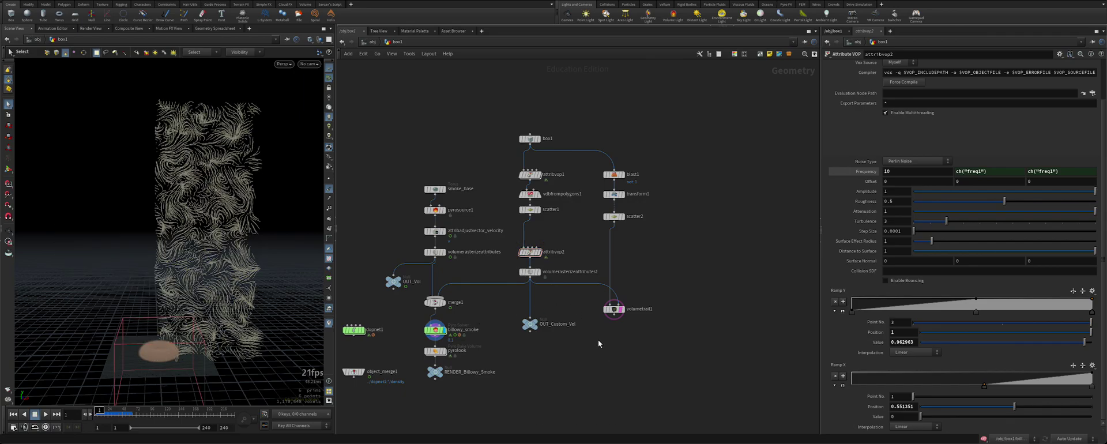
{"action": "double_click", "coordinate": [532, 255]}
{"action": "right_click", "coordinate": [641, 233]}
{"action": "left_click", "coordinate": [663, 238]}
{"action": "left_click_drag", "start_coordinate": [607, 212], "coordinate": [582, 416]}
{"action": "middle_click_drag", "start_coordinate": [644, 399], "coordinate": [645, 322]}
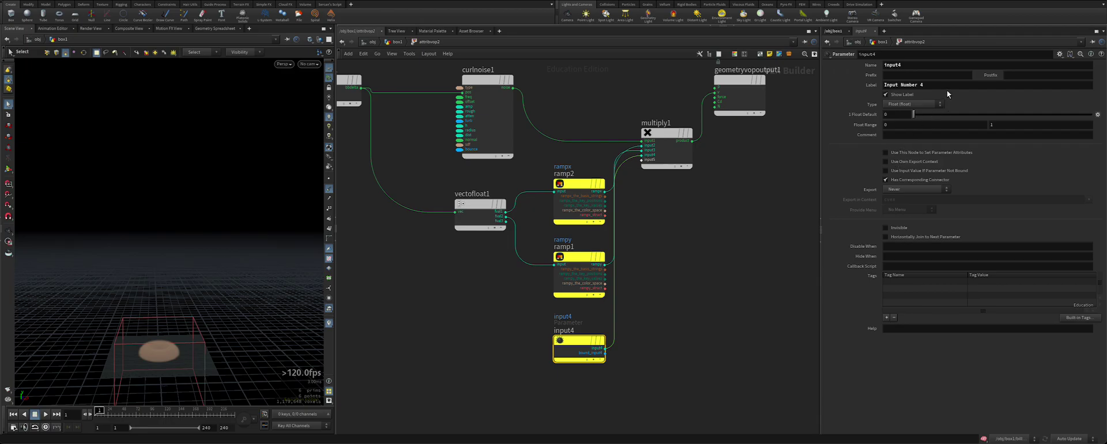
{"action": "left_click_drag", "start_coordinate": [940, 86], "coordinate": [874, 92]}
Step: Set Force Multiply to 0.25 on attribvop2 and pull Ramp X's first point back to the start of the ramp
{"action": "key", "text": "u"}
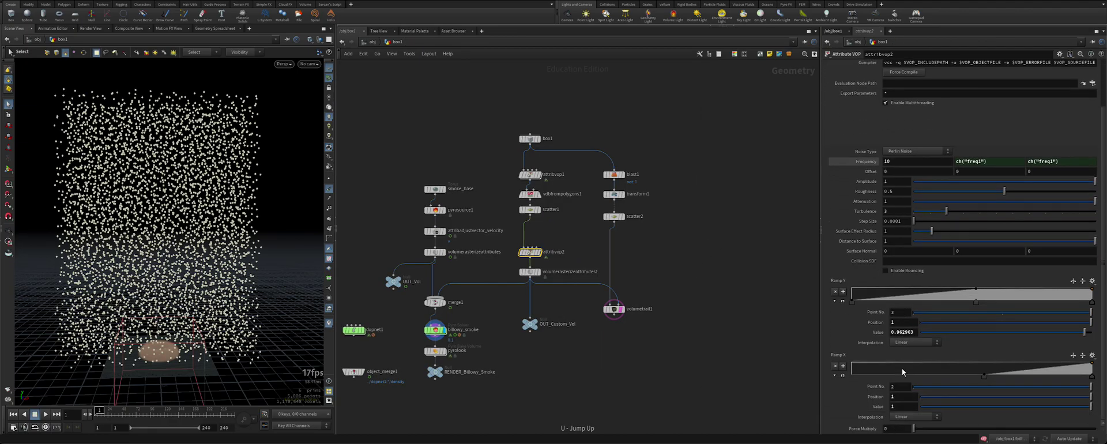
{"action": "key", "text": "Return"}
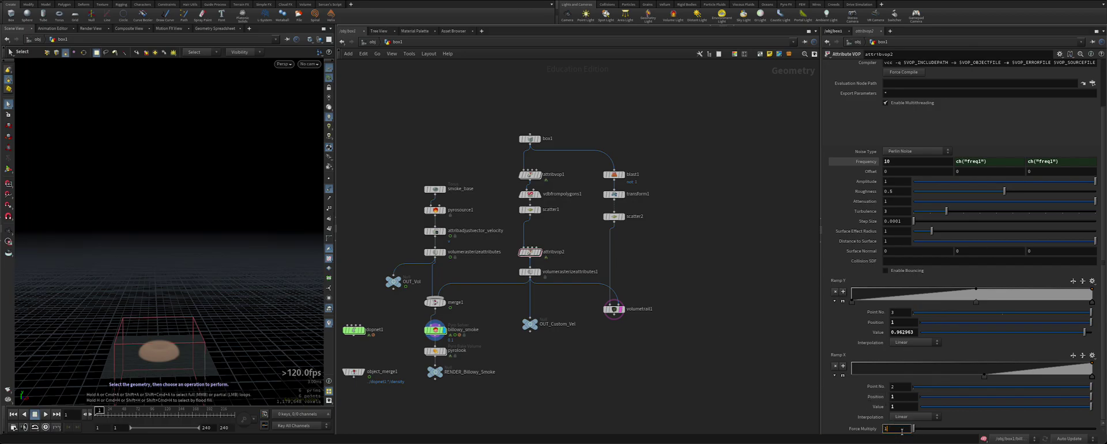
{"action": "key", "text": "Return"}
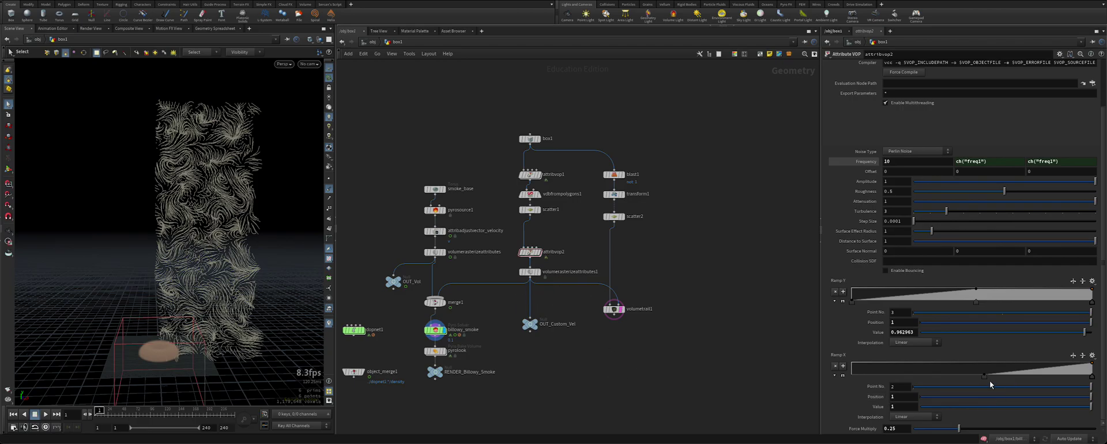
{"action": "left_click_drag", "start_coordinate": [987, 376], "coordinate": [818, 379]}
Step: Place an Add node on the wire between multiply1 and geometryvopoutput1 inside attribvop2, making room for it
{"action": "double_click", "coordinate": [531, 252]}
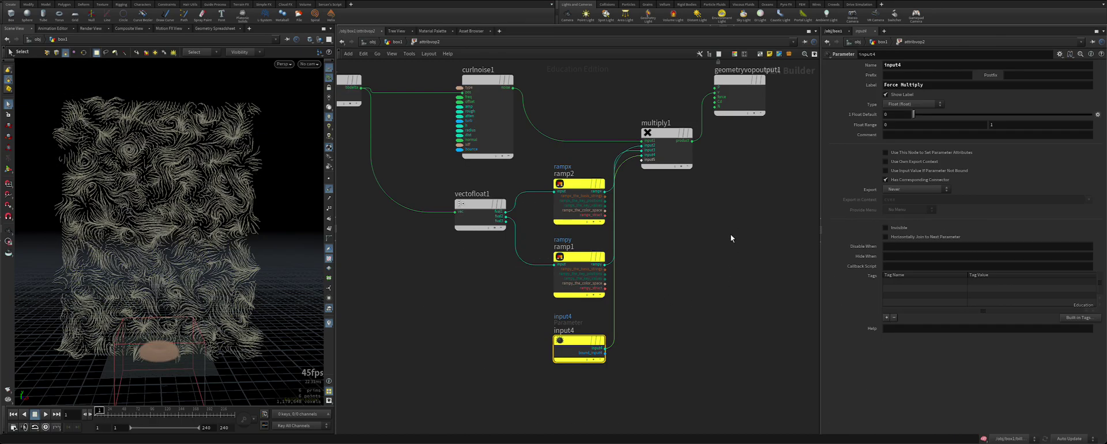
{"action": "middle_click_drag", "start_coordinate": [712, 273], "coordinate": [680, 331]}
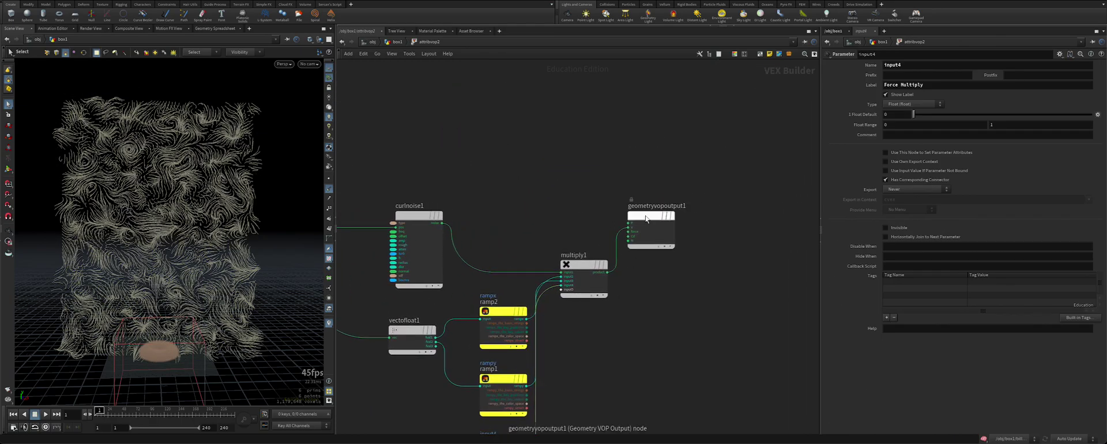
{"action": "left_click_drag", "start_coordinate": [652, 216], "coordinate": [772, 200]}
{"action": "key", "text": "Tab"}
{"action": "type", "text": "add"}
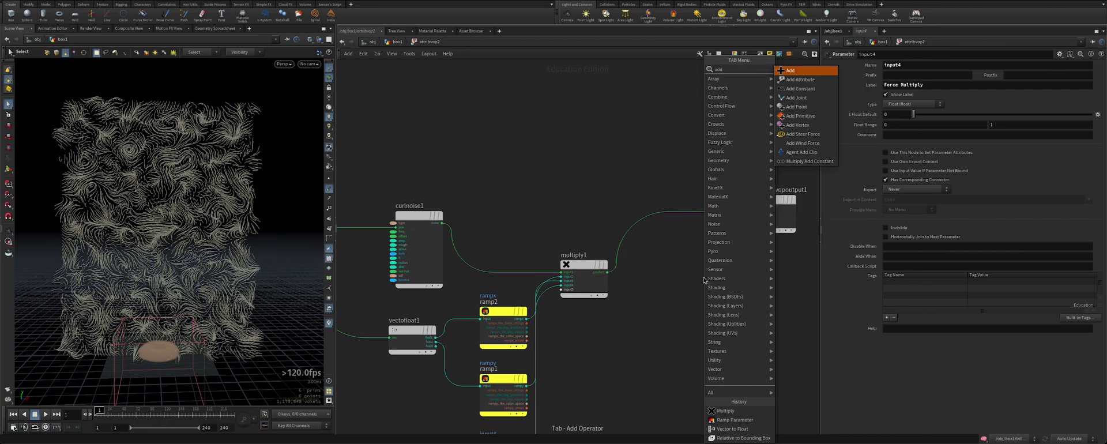
{"action": "key", "text": "Return"}
{"action": "left_click", "coordinate": [687, 215]}
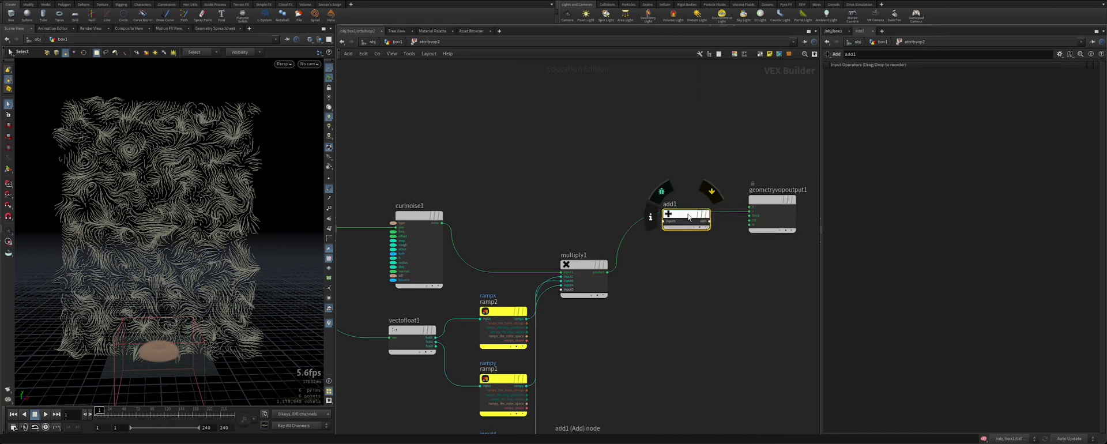
Step: Create an input parameter on add1's next free input inside attribvop2 and place it above multiply1
{"action": "left_click_drag", "start_coordinate": [689, 217], "coordinate": [689, 214]}
{"action": "middle_click_drag", "start_coordinate": [671, 257], "coordinate": [686, 316]}
{"action": "scroll", "coordinate": [683, 291], "scroll_direction": "up", "scroll_amount": 1}
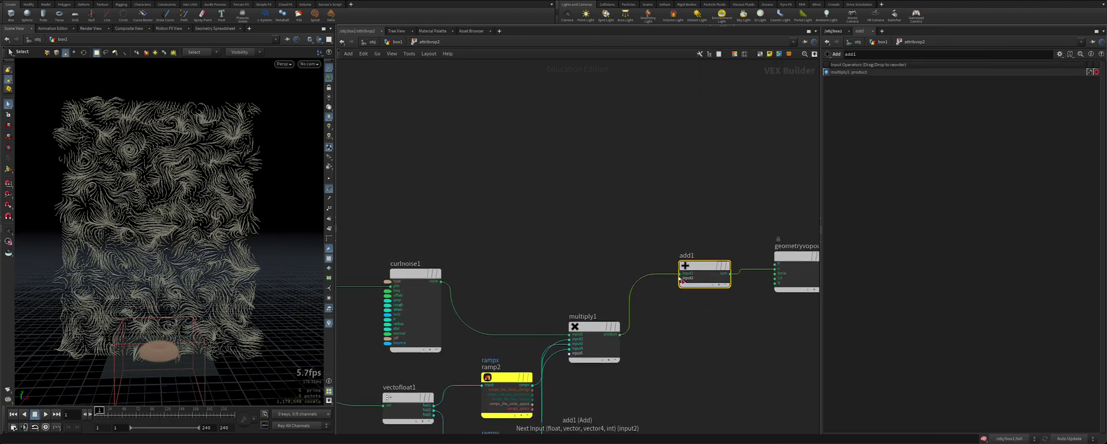
{"action": "right_click", "coordinate": [682, 282]}
{"action": "left_click", "coordinate": [705, 284]}
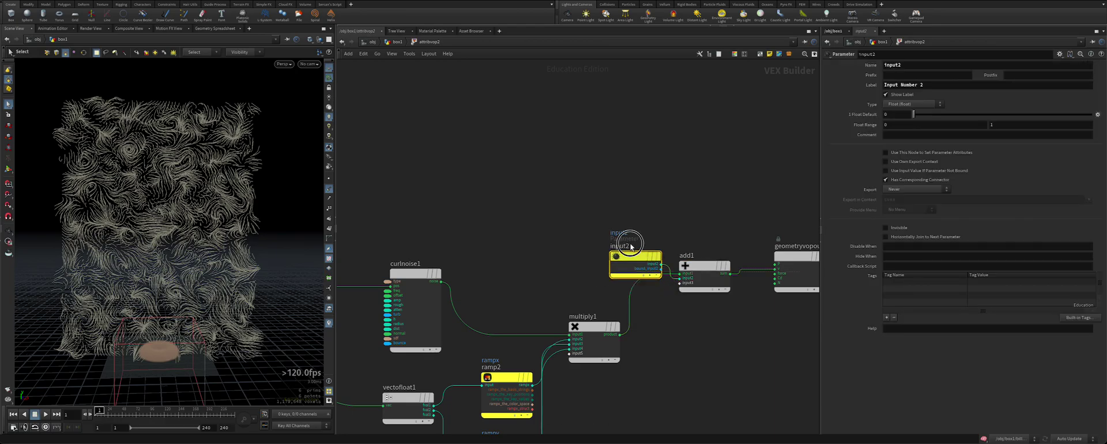
{"action": "left_click_drag", "start_coordinate": [623, 234], "coordinate": [599, 197]}
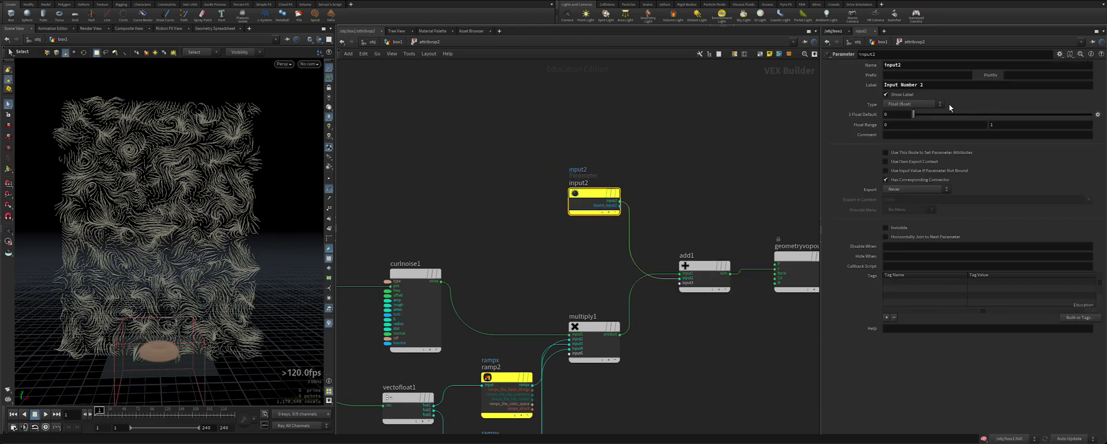
Step: Label the new input2 parameter Wind Direction and set its type to 3 Floats (vector)
{"action": "type", "text": "M"}
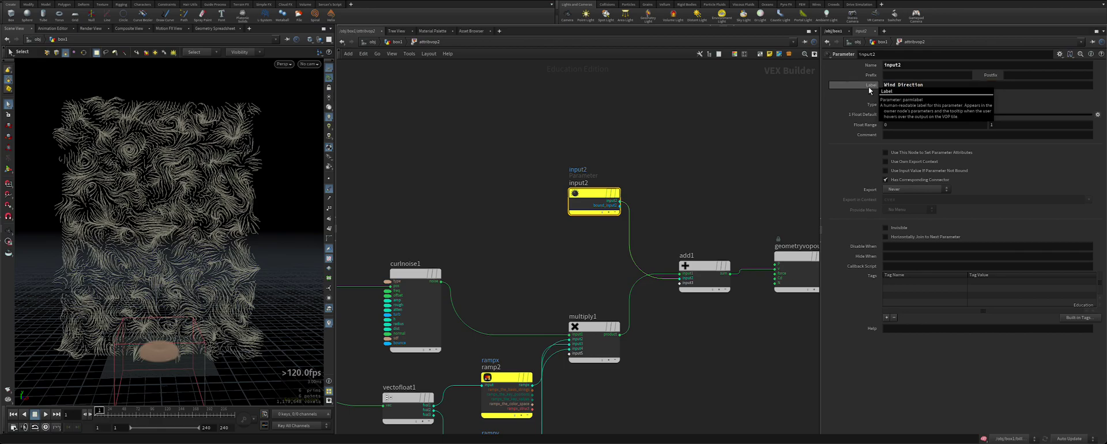
{"action": "left_click", "coordinate": [939, 105]}
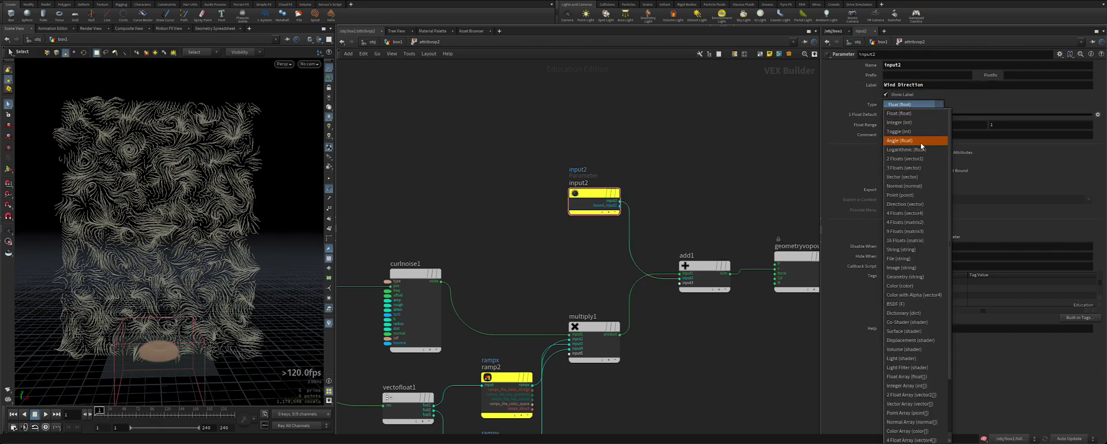
{"action": "left_click", "coordinate": [908, 164]}
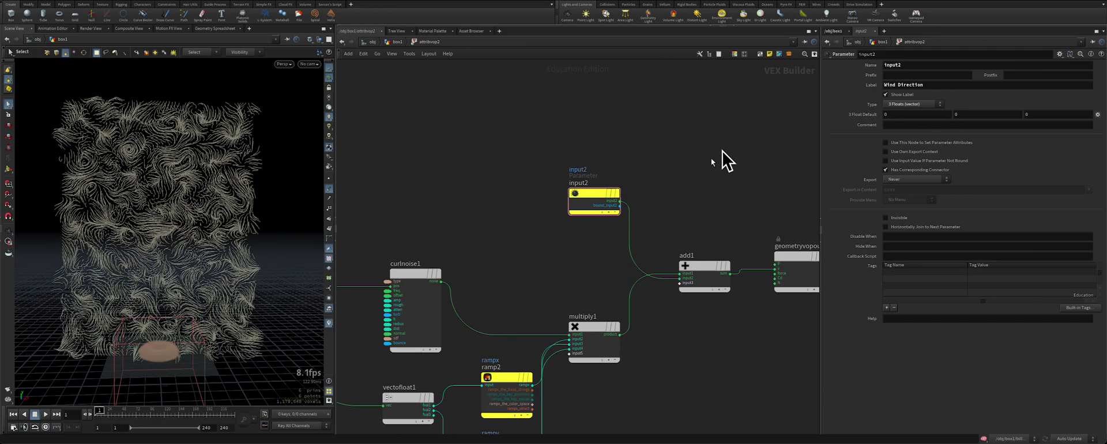
Step: Display volumetrail1 at the geometry level and set the first Wind Direction component on attribvop2 to 0.5
{"action": "key", "text": "u"}
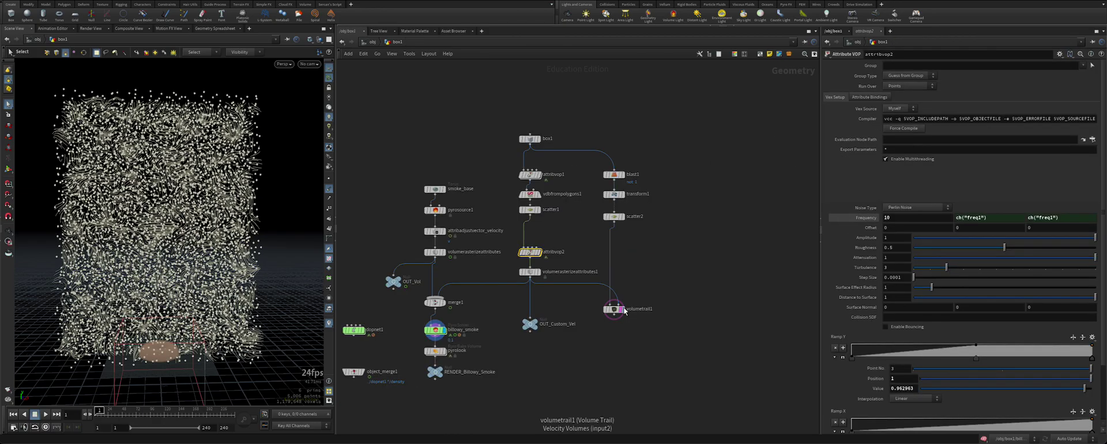
{"action": "left_click", "coordinate": [623, 310]}
{"action": "scroll", "coordinate": [967, 333], "scroll_direction": "down", "scroll_amount": 3}
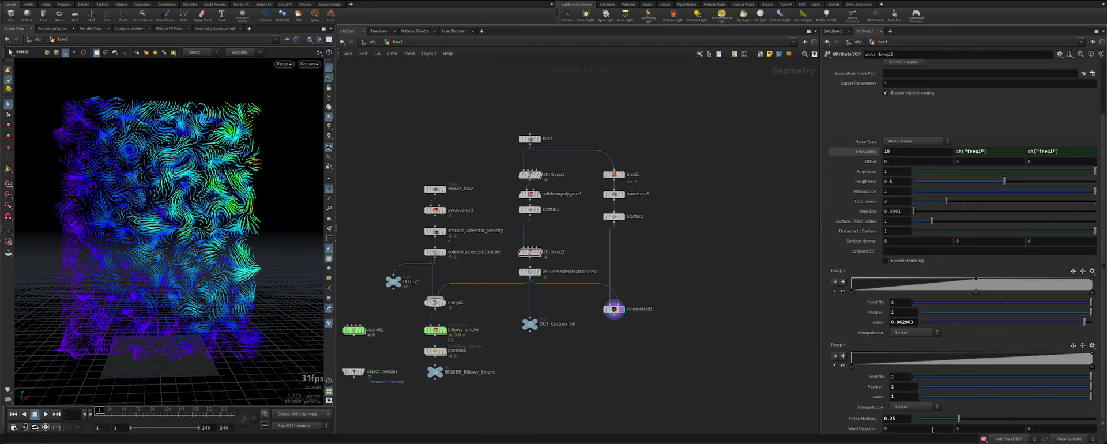
{"action": "middle_click_drag", "start_coordinate": [915, 430], "coordinate": [937, 395]}
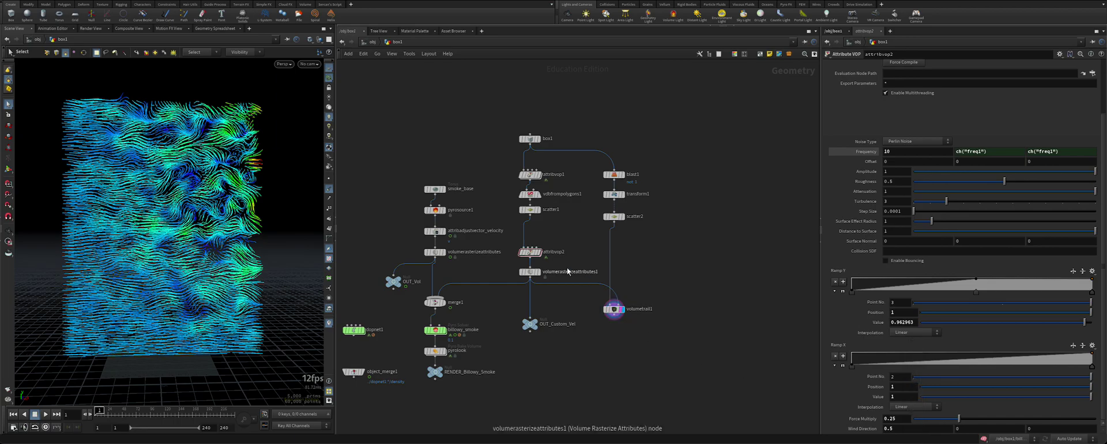
Step: Move add1 inside attribvop2 between curlnoise1 and multiply1, so the wind joins the noise before multiply1, which feeds geometryvopoutput1 directly
{"action": "double_click", "coordinate": [531, 254]}
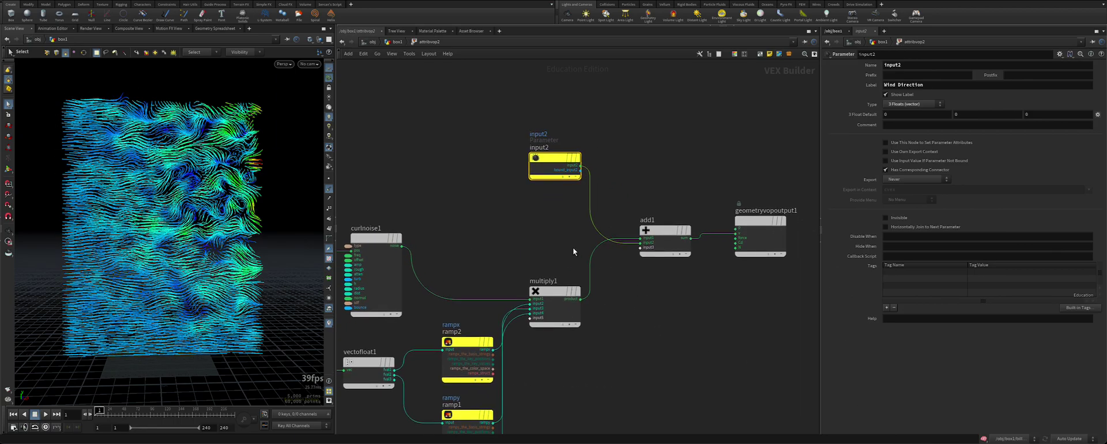
{"action": "mouse_move", "coordinate": [671, 232]}
{"action": "left_click_drag", "start_coordinate": [671, 231], "coordinate": [555, 244]}
{"action": "left_click_drag", "start_coordinate": [489, 254], "coordinate": [545, 212]}
{"action": "left_click_drag", "start_coordinate": [554, 161], "coordinate": [509, 228]}
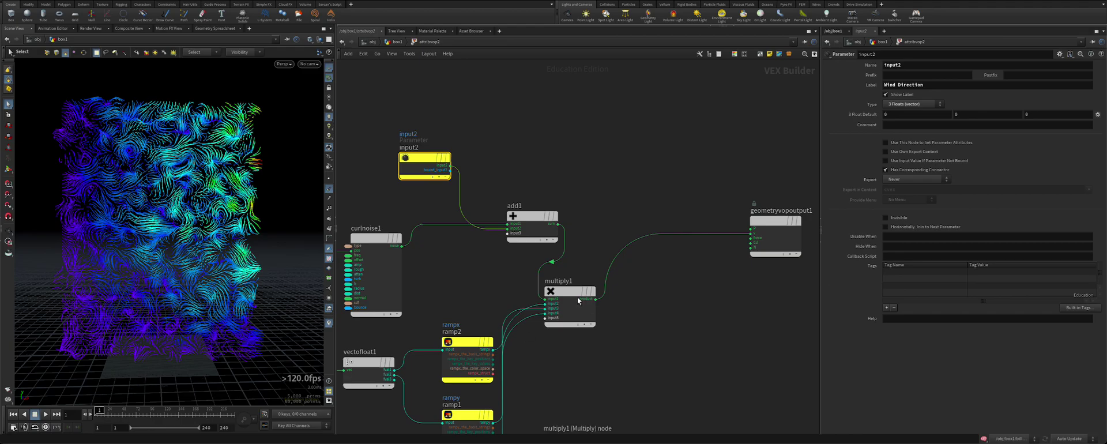
{"action": "left_click_drag", "start_coordinate": [577, 297], "coordinate": [687, 271]}
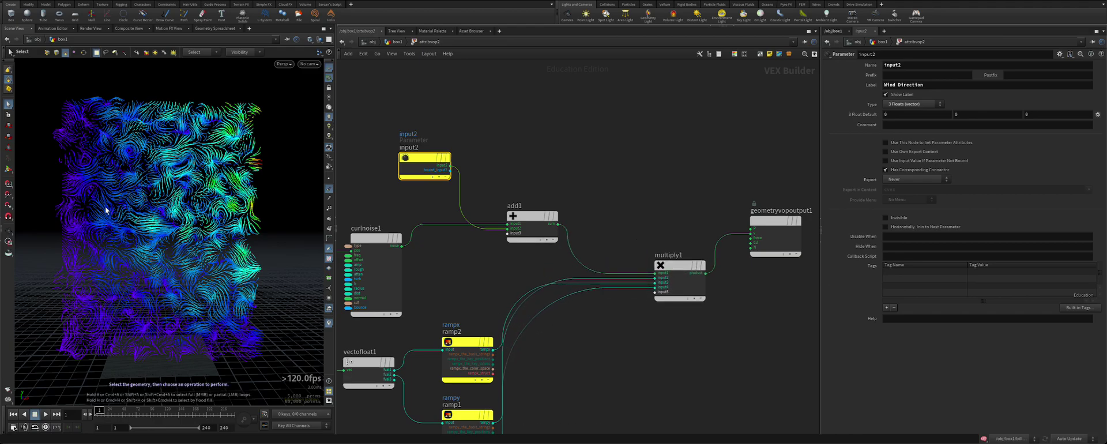
Step: Set attribvop2's first Wind Direction component to 3.3 and select Ramp Y's first point
{"action": "key", "text": "u"}
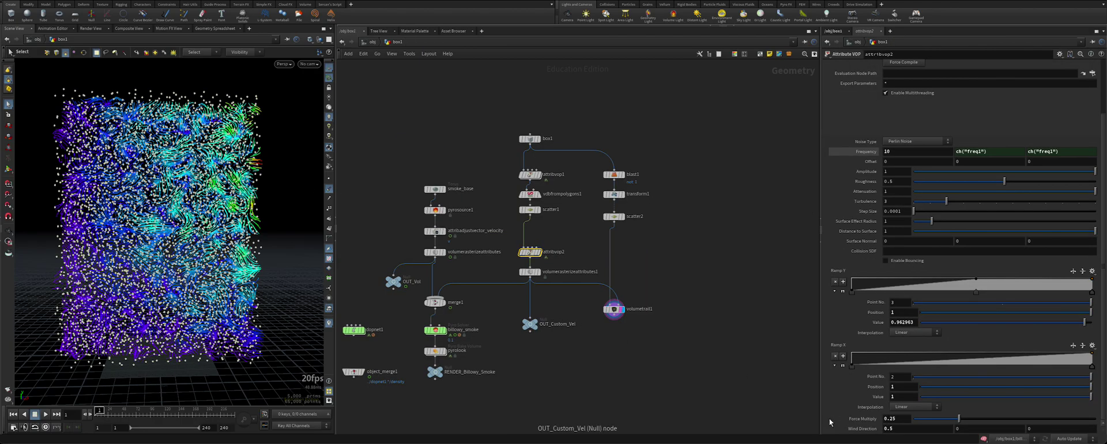
{"action": "middle_click_drag", "start_coordinate": [898, 429], "coordinate": [1007, 398]}
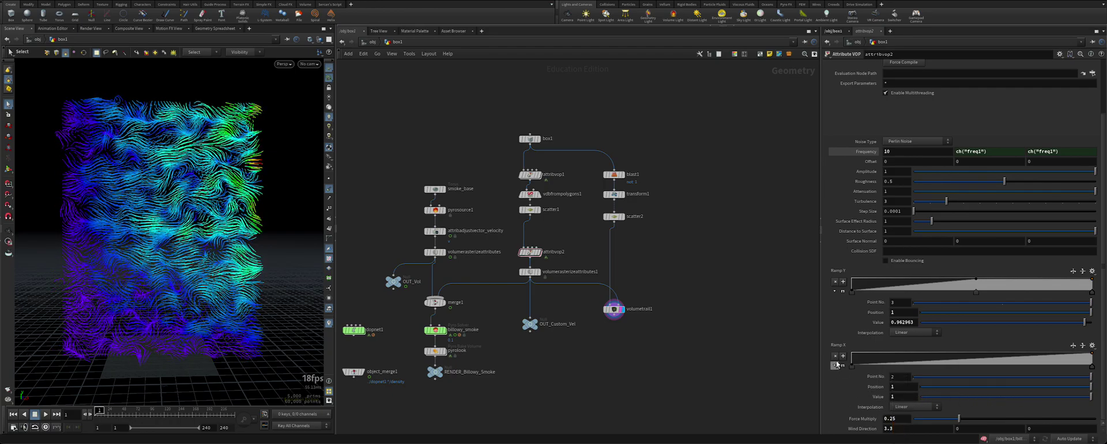
{"action": "left_click", "coordinate": [853, 292]}
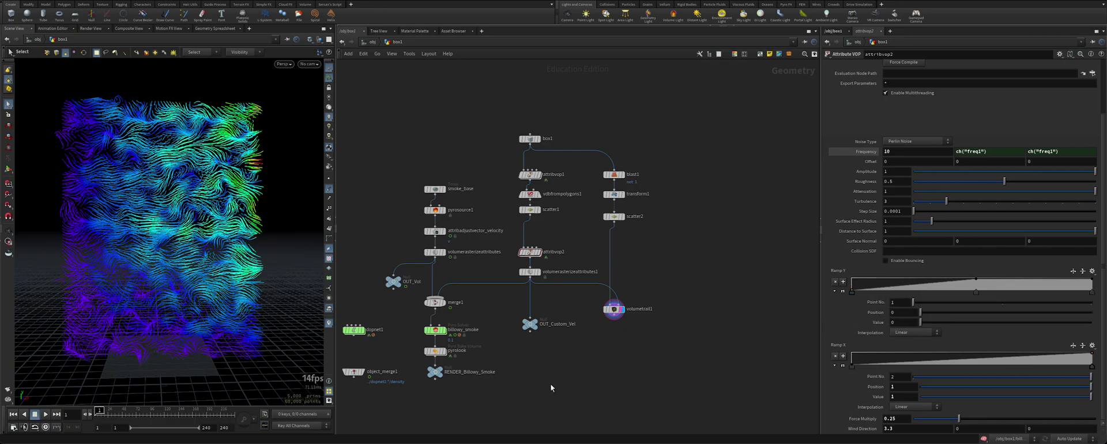
Step: Display billowy_smoke, play the simulation to about frame 61, and rewind to the first frame
{"action": "middle_click_drag", "start_coordinate": [554, 376], "coordinate": [603, 318]}
{"action": "left_click", "coordinate": [491, 275]}
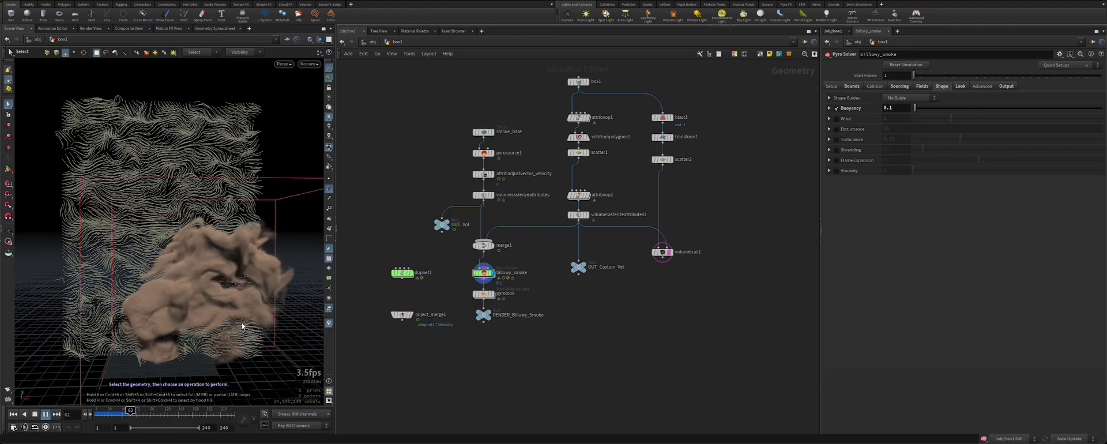
{"action": "key", "text": "Up"}
{"action": "left_click_drag", "start_coordinate": [209, 330], "coordinate": [197, 323], "text": "alt"}
{"action": "left_click", "coordinate": [97, 412]}
Step: Display volumetrail1 again and set the second Wind Direction component on attribvop2 to 3.2
{"action": "left_click", "coordinate": [577, 194]}
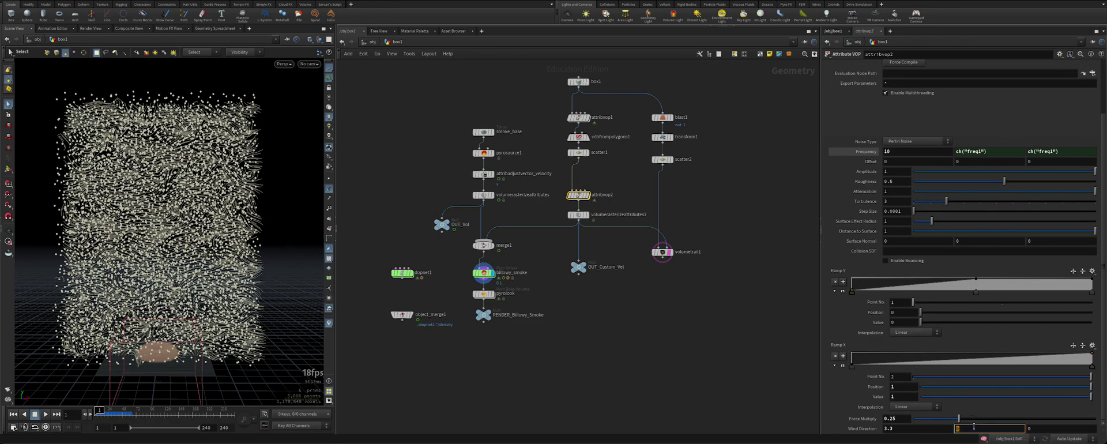
{"action": "left_click_drag", "start_coordinate": [703, 229], "coordinate": [645, 298]}
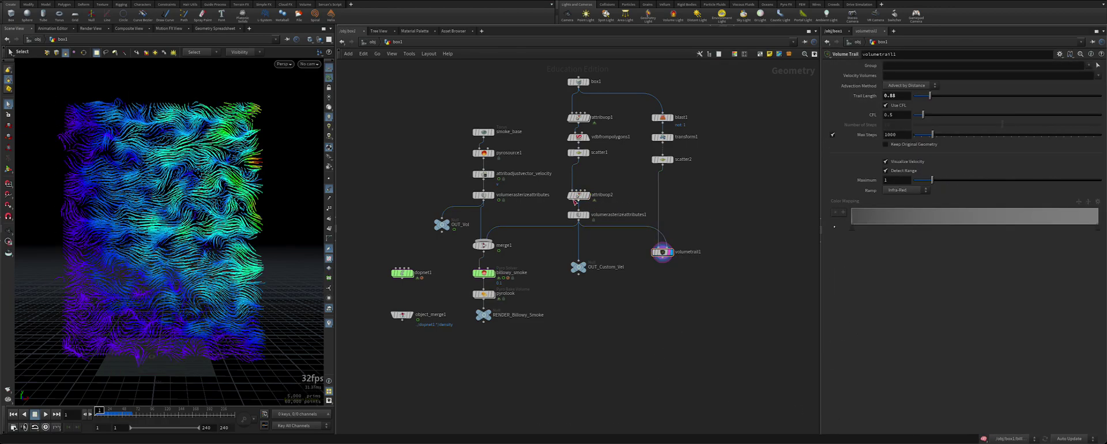
{"action": "left_click", "coordinate": [575, 201]}
{"action": "mouse_move", "coordinate": [968, 429]}
{"action": "middle_mouse_down"}
{"action": "mouse_move", "coordinate": [978, 395]}
{"action": "mouse_move", "coordinate": [1092, 391]}
{"action": "mouse_move", "coordinate": [950, 439]}
{"action": "middle_mouse_up"}
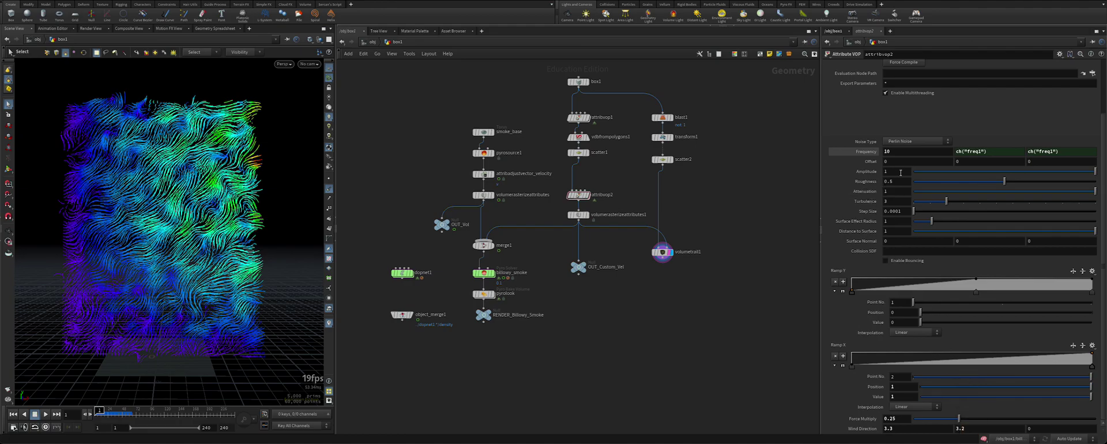
Step: Raise attribvop2's noise Amplitude to 1.8 and shift Ramp Y's first point to a position of about 0.058
{"action": "middle_click_drag", "start_coordinate": [900, 172], "coordinate": [930, 173]}
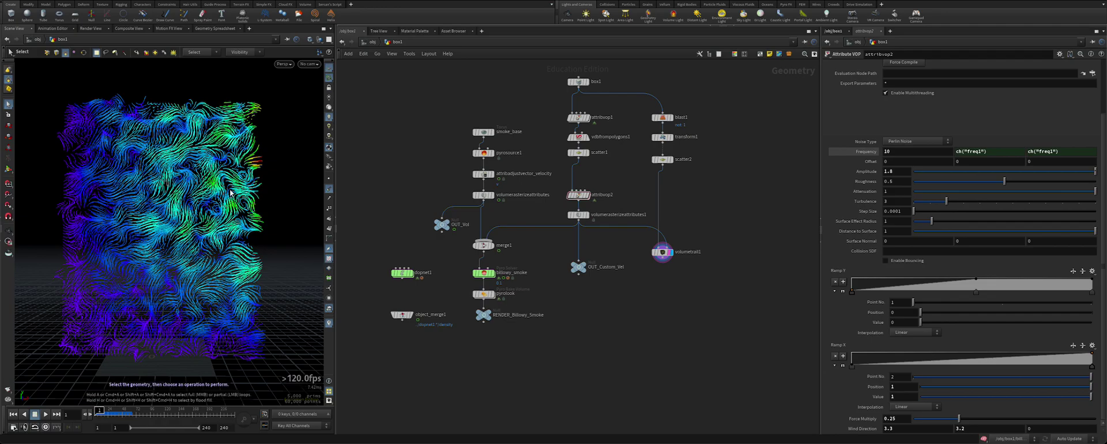
{"action": "left_click_drag", "start_coordinate": [854, 295], "coordinate": [865, 295]}
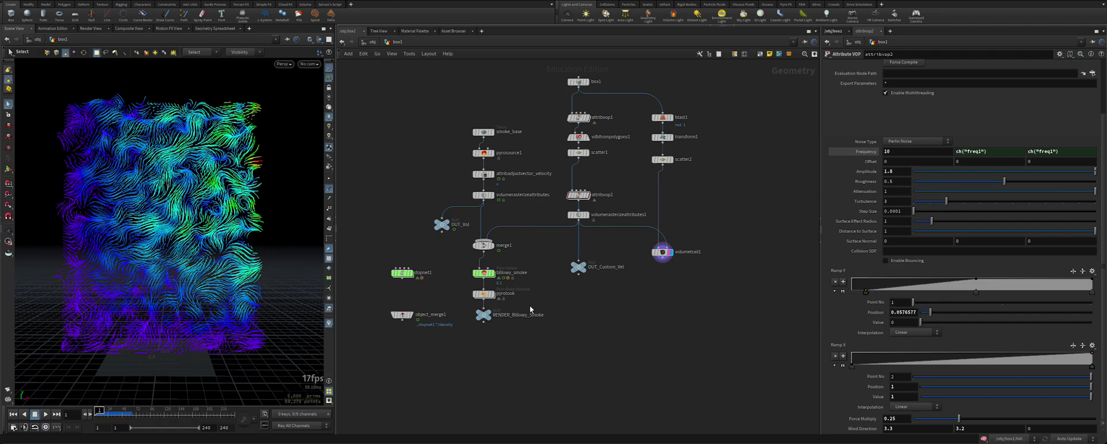
Step: Display RENDER_Billowy_Smoke, play the simulation to about frame 65, and examine the smoke's shape from a slightly different angle
{"action": "left_click", "coordinate": [488, 314]}
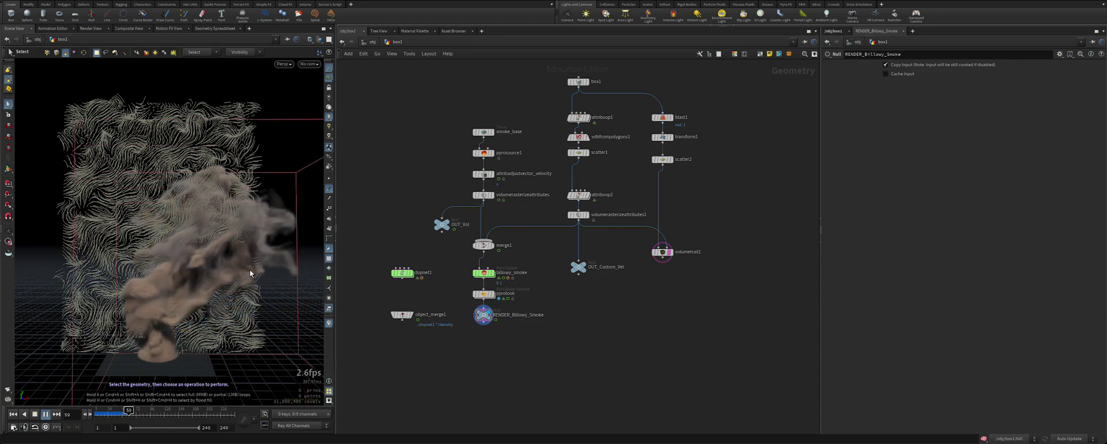
{"action": "key", "text": "Escape"}
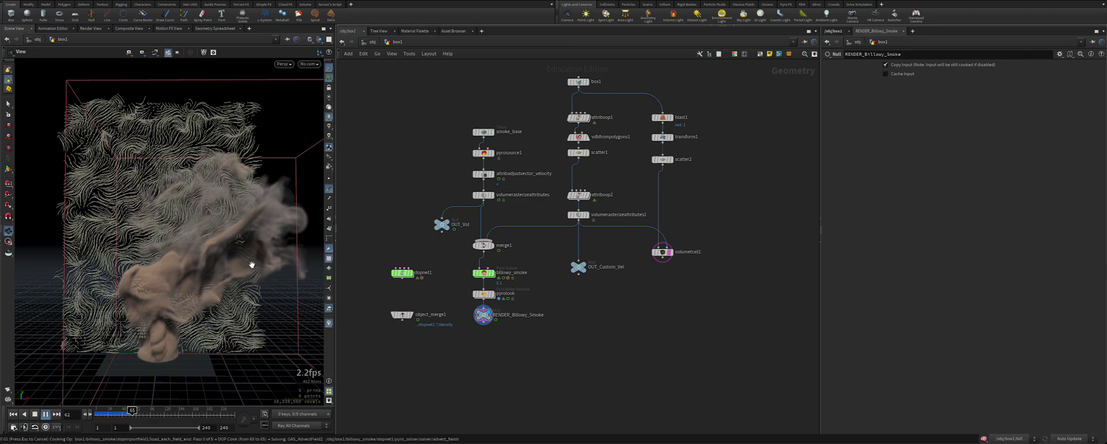
{"action": "mouse_move", "coordinate": [229, 293]}
{"action": "left_mouse_down"}
{"action": "mouse_move", "coordinate": [247, 276]}
{"action": "mouse_move", "coordinate": [213, 288]}
{"action": "left_mouse_up"}
{"action": "middle_click_drag", "start_coordinate": [214, 288], "coordinate": [223, 263]}
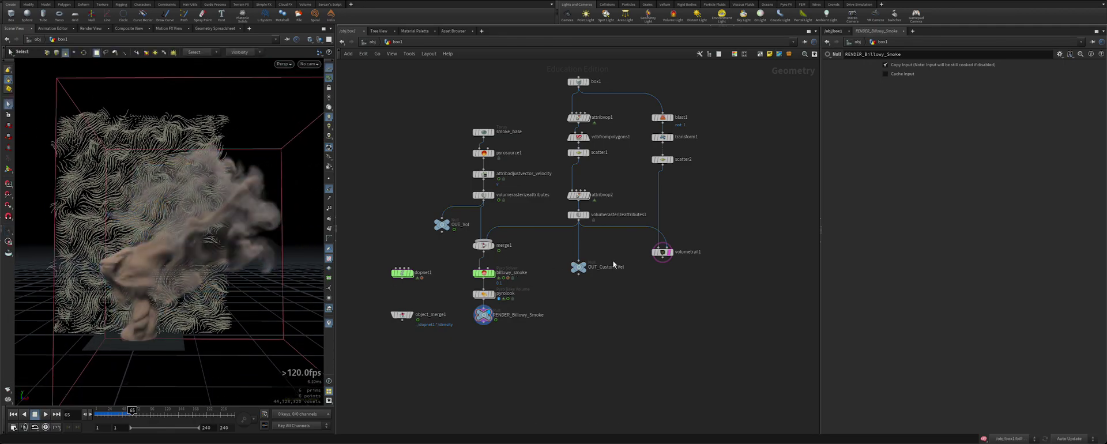
Step: Display volumetrail1 and examine the velocity trails up close in the viewport
{"action": "left_click_drag", "start_coordinate": [652, 240], "coordinate": [690, 268]}
{"action": "left_click", "coordinate": [670, 252]}
{"action": "key", "text": "Escape"}
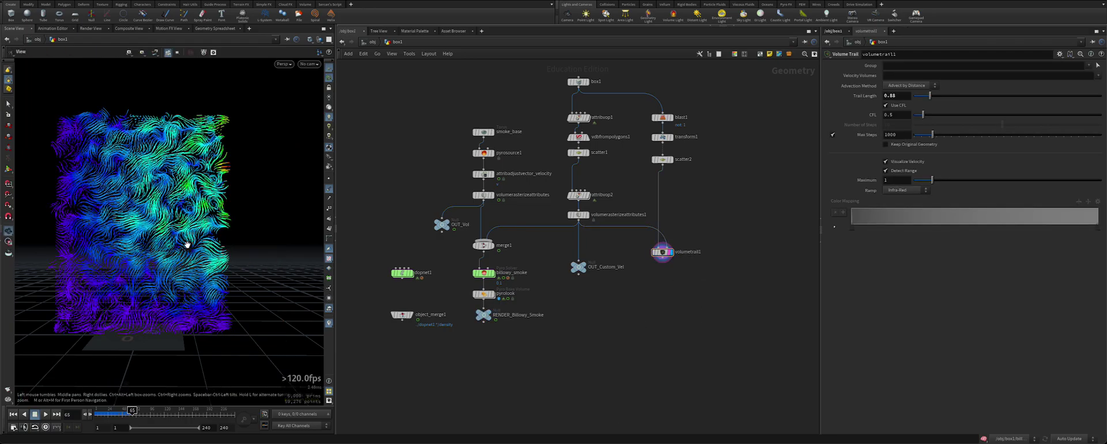
{"action": "middle_click_drag", "start_coordinate": [186, 245], "coordinate": [208, 261]}
{"action": "mouse_move", "coordinate": [207, 261]}
{"action": "right_mouse_down"}
{"action": "mouse_move", "coordinate": [227, 249]}
{"action": "mouse_move", "coordinate": [212, 254]}
{"action": "right_mouse_up"}
{"action": "key", "text": "s"}
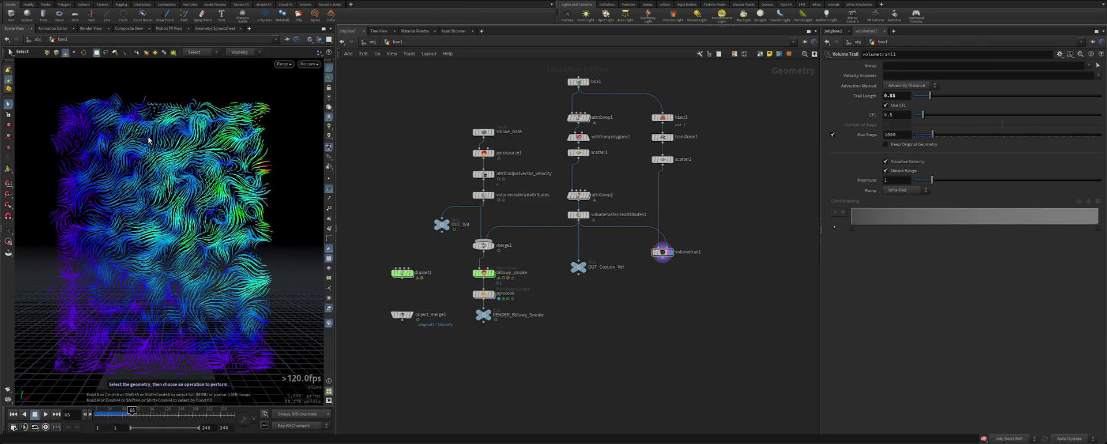
Step: Inspect box1's size and extent around the velocity field, and rewind the timeline to the first frame
{"action": "left_click", "coordinate": [580, 83]}
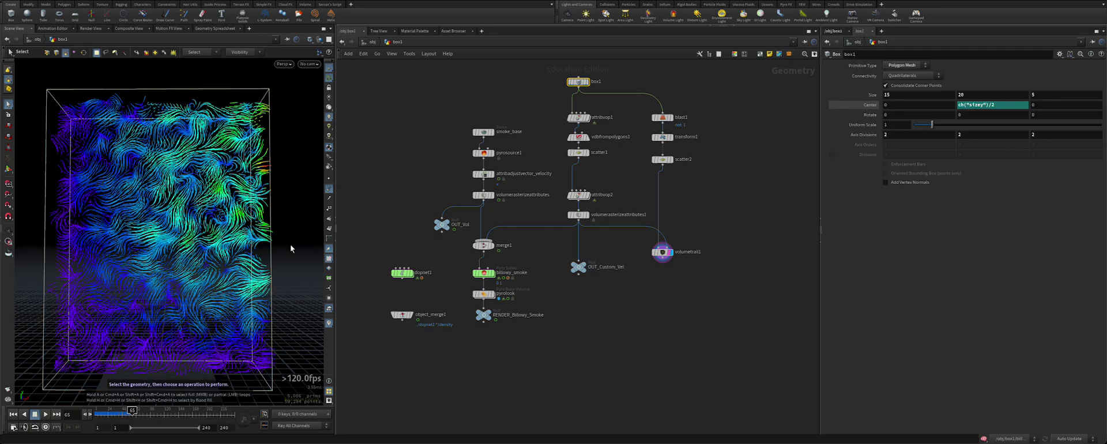
{"action": "left_click", "coordinate": [645, 306]}
{"action": "middle_click_drag", "start_coordinate": [536, 257], "coordinate": [571, 255]}
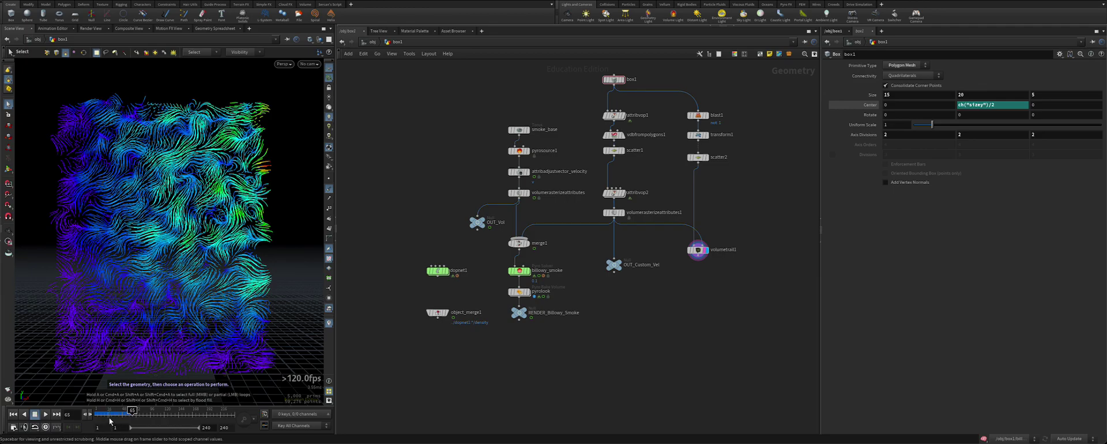
{"action": "left_click_drag", "start_coordinate": [109, 417], "coordinate": [82, 418]}
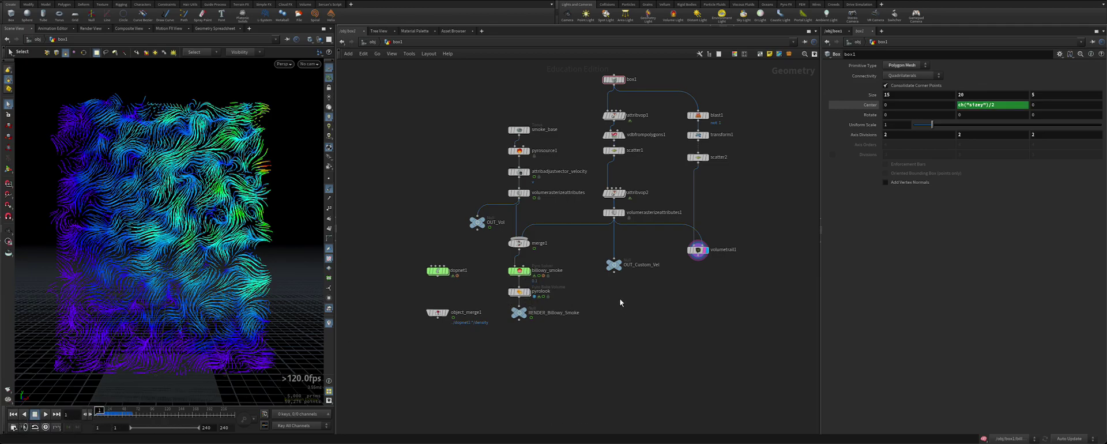
{"action": "middle_click_drag", "start_coordinate": [648, 243], "coordinate": [658, 287]}
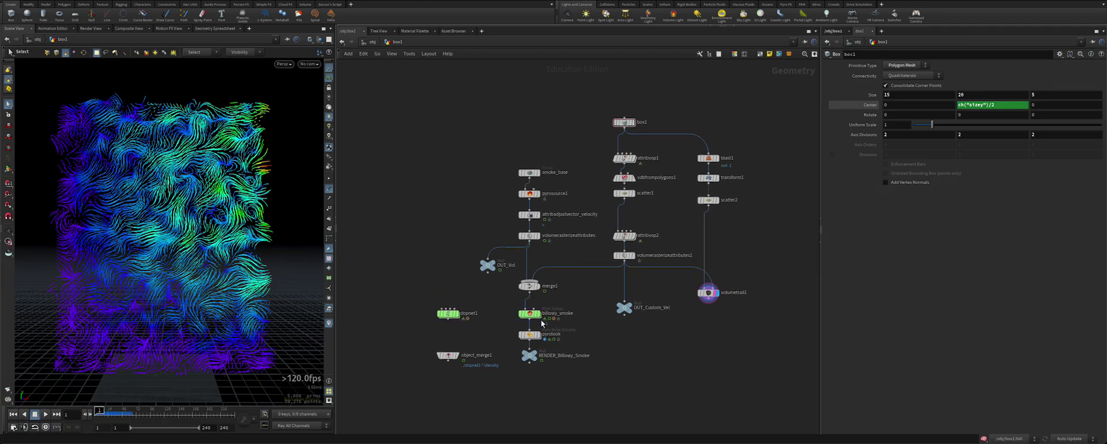
Step: Review the smoke source chain by inspecting billowy_smoke and displaying smoke_base and volumerasterizeattributes in turn
{"action": "left_click", "coordinate": [529, 314]}
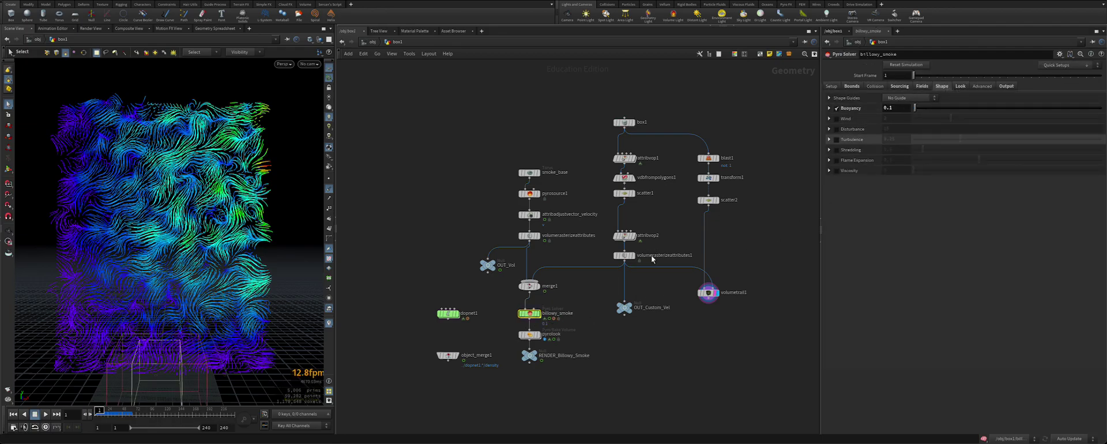
{"action": "scroll", "coordinate": [554, 312], "scroll_direction": "up", "scroll_amount": 3}
{"action": "mouse_move", "coordinate": [527, 321]}
{"action": "mouse_move", "coordinate": [661, 242]}
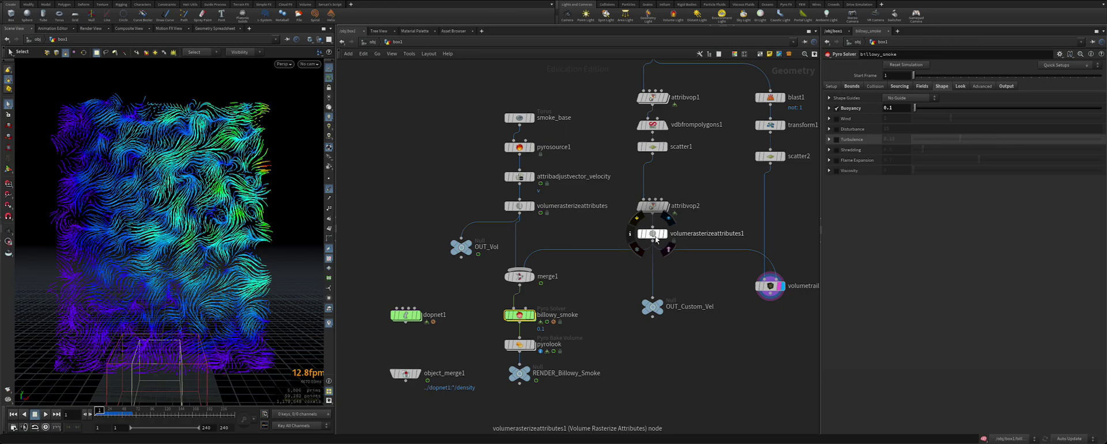
{"action": "mouse_move", "coordinate": [532, 282]}
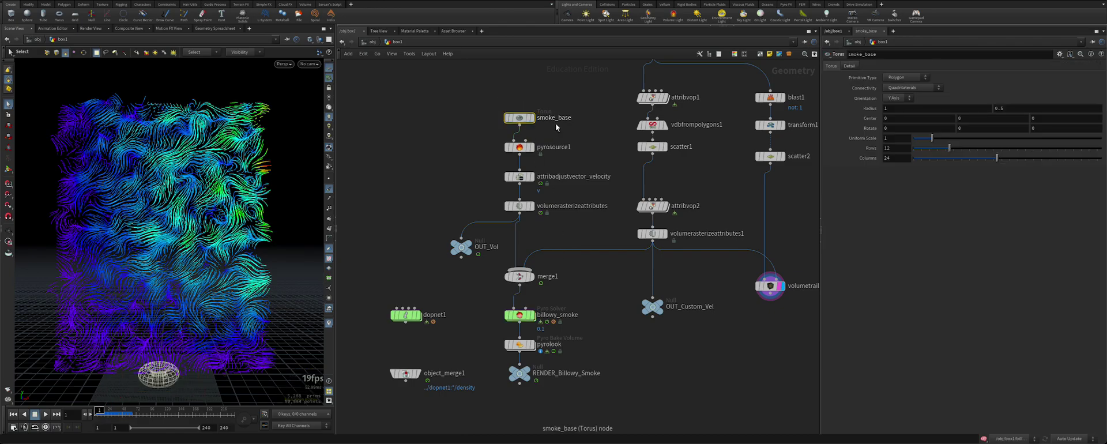
{"action": "left_click", "coordinate": [531, 117]}
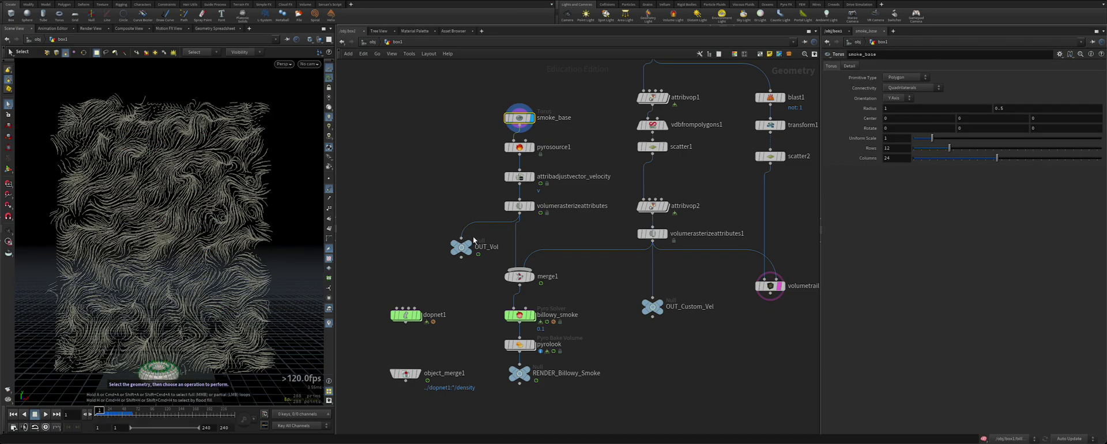
{"action": "left_click", "coordinate": [521, 207]}
{"action": "left_click", "coordinate": [532, 206]}
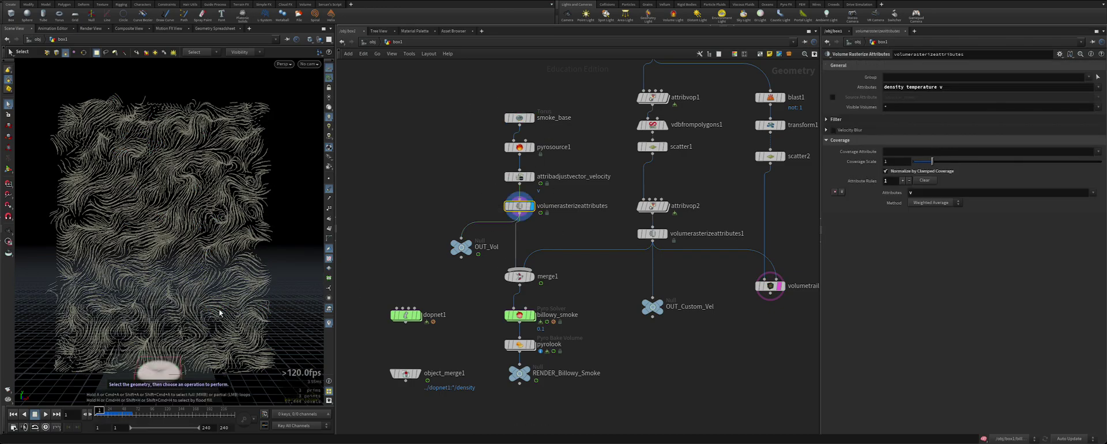
Step: Display merge1 and volumerasterizeattributes1 in turn, and look over the velocity network inside attribvop2
{"action": "left_click", "coordinate": [519, 277]}
{"action": "left_click", "coordinate": [532, 276]}
{"action": "middle_click_drag", "start_coordinate": [624, 284], "coordinate": [592, 282]}
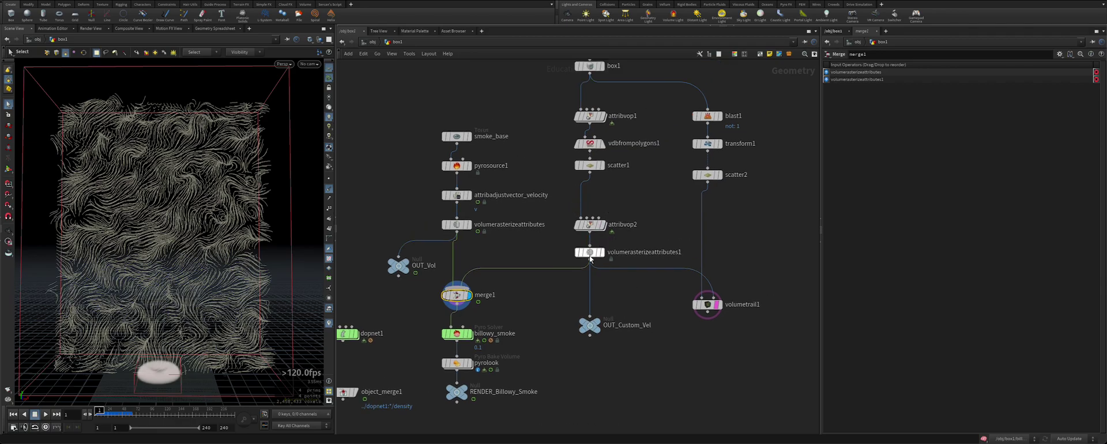
{"action": "left_click", "coordinate": [603, 253]}
{"action": "key", "text": "r"}
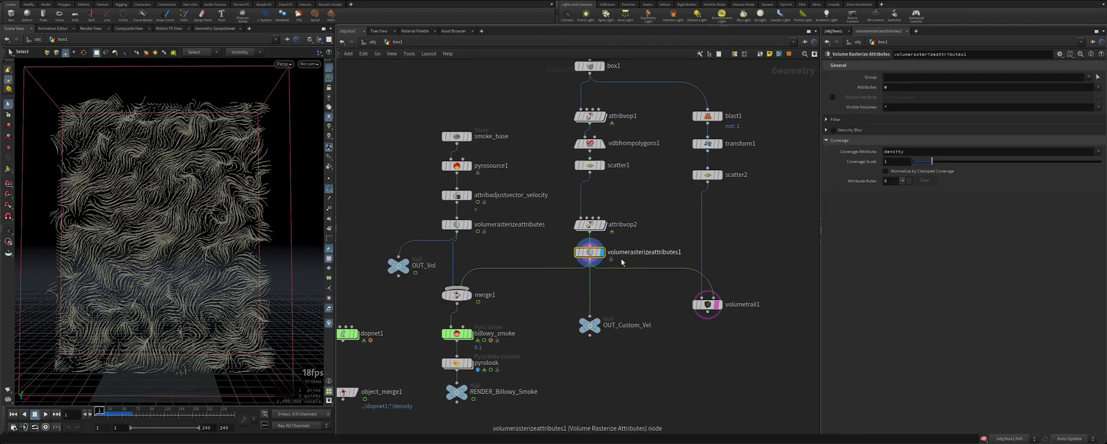
{"action": "left_click", "coordinate": [590, 226]}
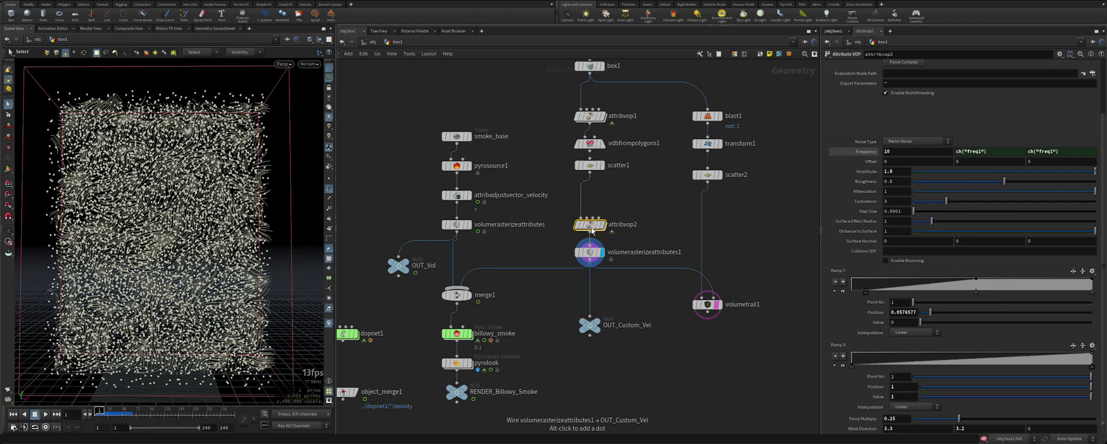
{"action": "double_click", "coordinate": [590, 227]}
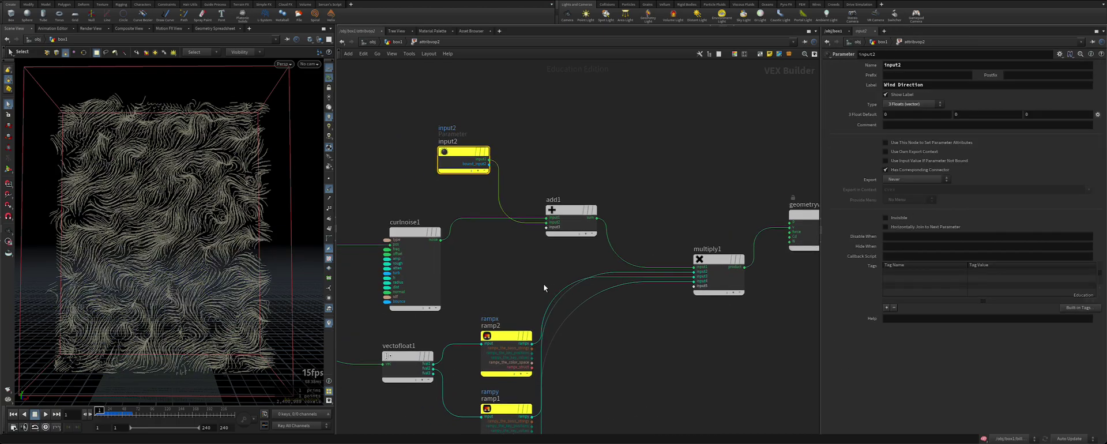
{"action": "key", "text": "u"}
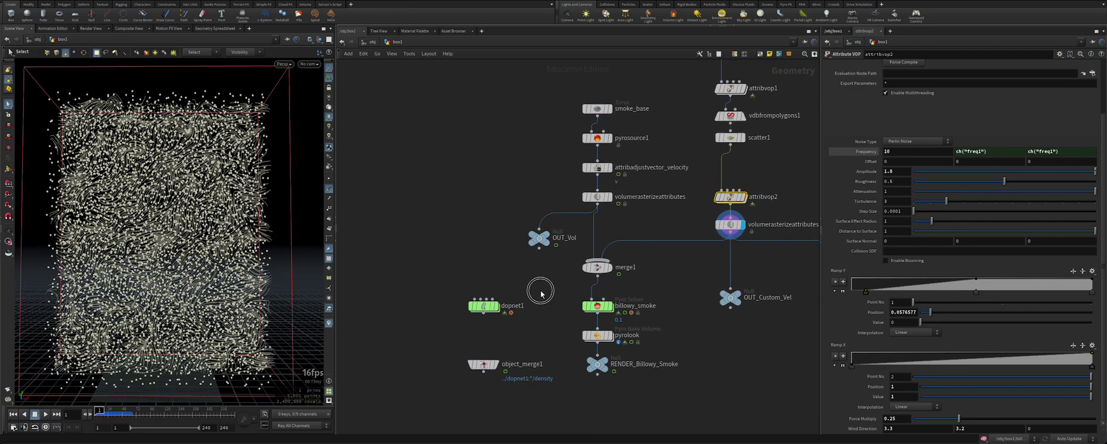
Step: Open the network inside dopnet1 and move the output node farther below pyro_solver
{"action": "middle_click_drag", "start_coordinate": [512, 293], "coordinate": [457, 289]}
{"action": "left_click", "coordinate": [567, 303]}
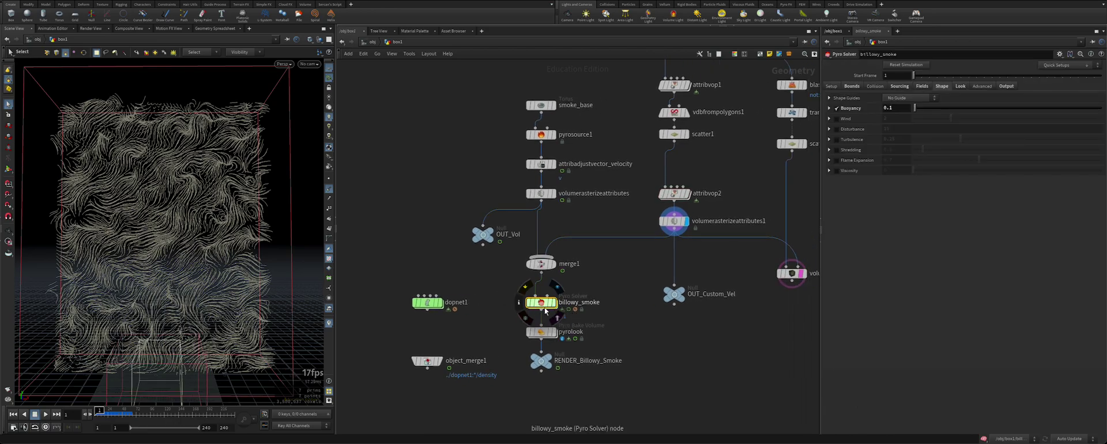
{"action": "left_click", "coordinate": [428, 303]}
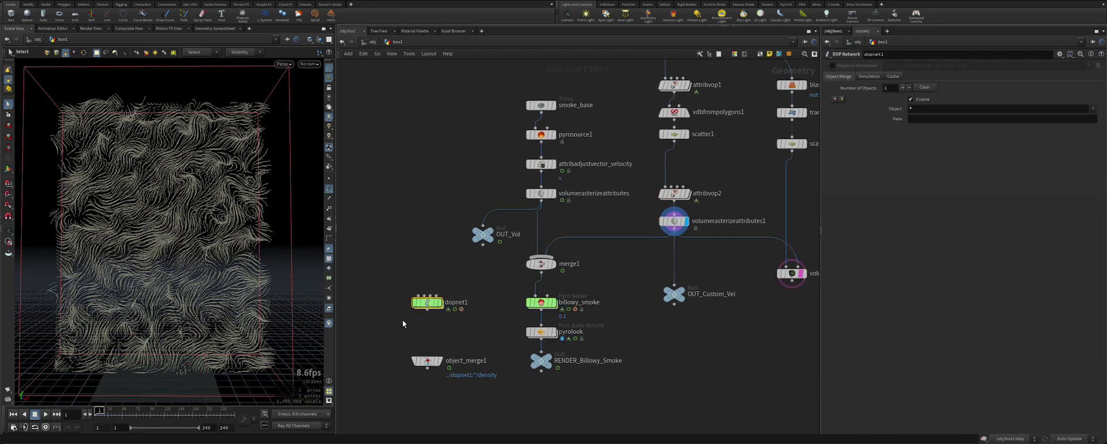
{"action": "key", "text": "i"}
{"action": "left_click_drag", "start_coordinate": [404, 260], "coordinate": [480, 319]}
{"action": "middle_click_drag", "start_coordinate": [579, 341], "coordinate": [602, 277]}
{"action": "left_click_drag", "start_coordinate": [488, 316], "coordinate": [483, 388]}
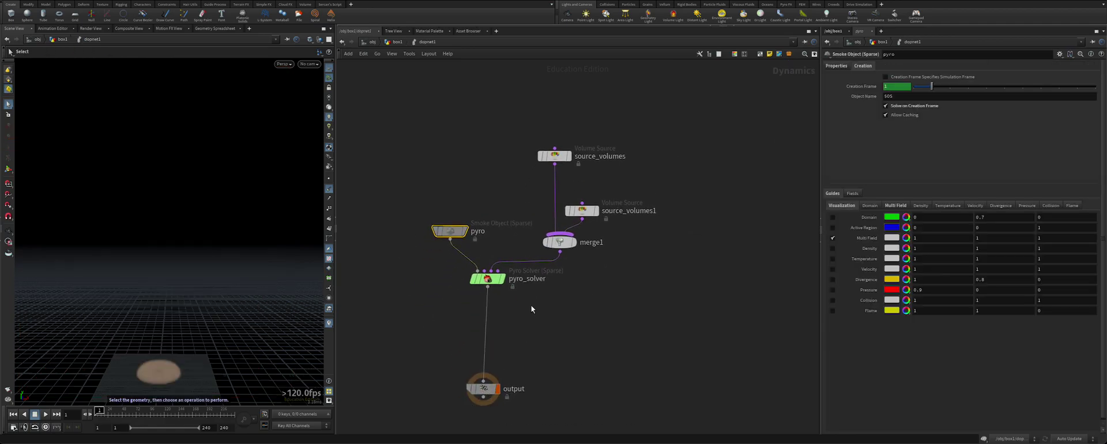
Step: Disable disturbance, turbulence and wind in pyro_solver's shape settings
{"action": "left_click", "coordinate": [487, 279]}
{"action": "left_click", "coordinate": [881, 65]}
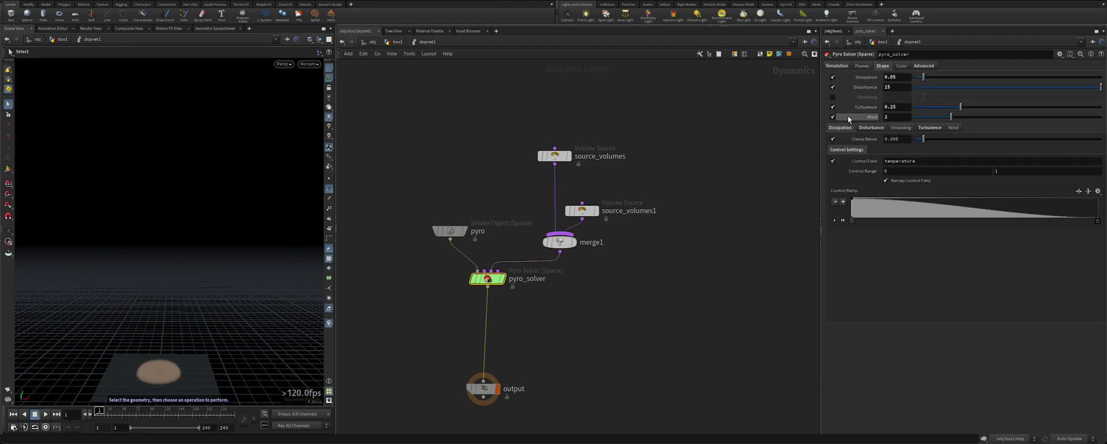
{"action": "left_click", "coordinate": [833, 87]}
{"action": "left_click", "coordinate": [833, 117]}
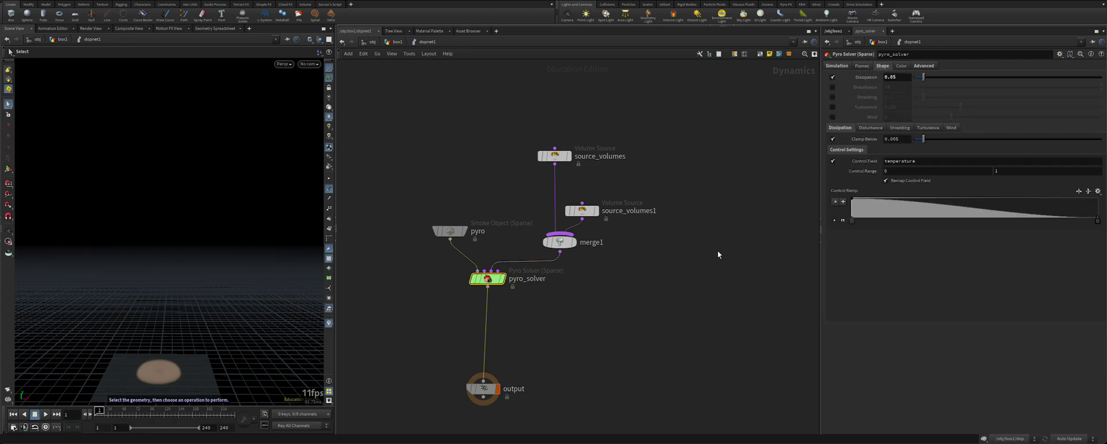
Step: Inspect the SOP path and operations of source_volumes, and locate the OUT_Vol and OUT_Custom_Vel nulls in box1
{"action": "middle_click_drag", "start_coordinate": [552, 326], "coordinate": [542, 367]}
{"action": "left_click_drag", "start_coordinate": [473, 170], "coordinate": [571, 211]}
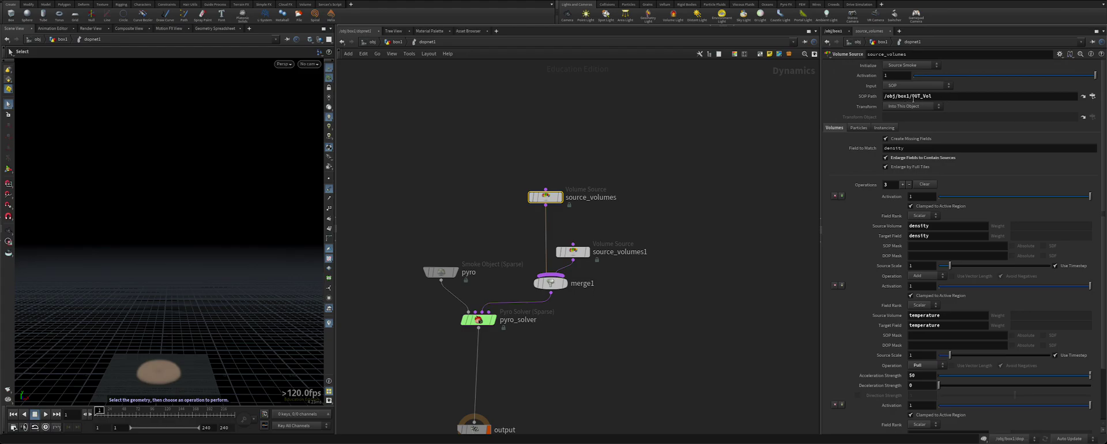
{"action": "key", "text": "u"}
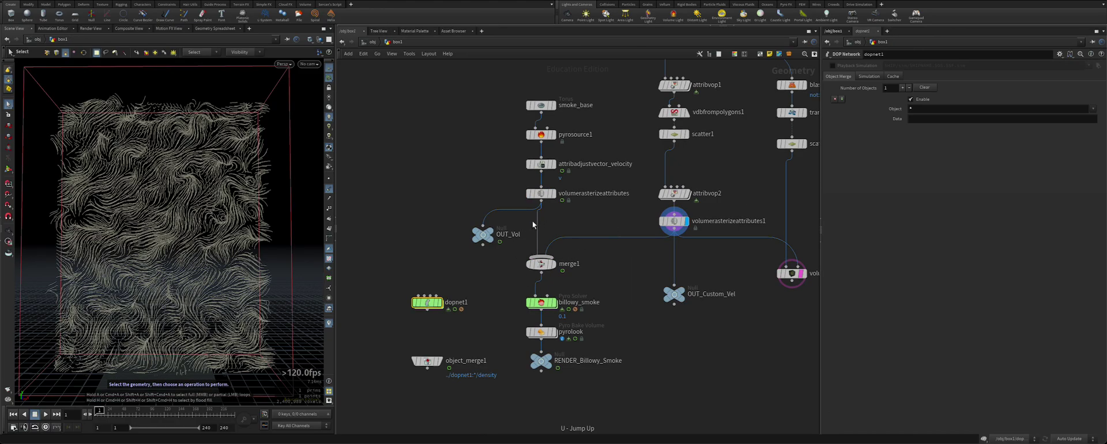
{"action": "left_click_drag", "start_coordinate": [447, 211], "coordinate": [505, 248]}
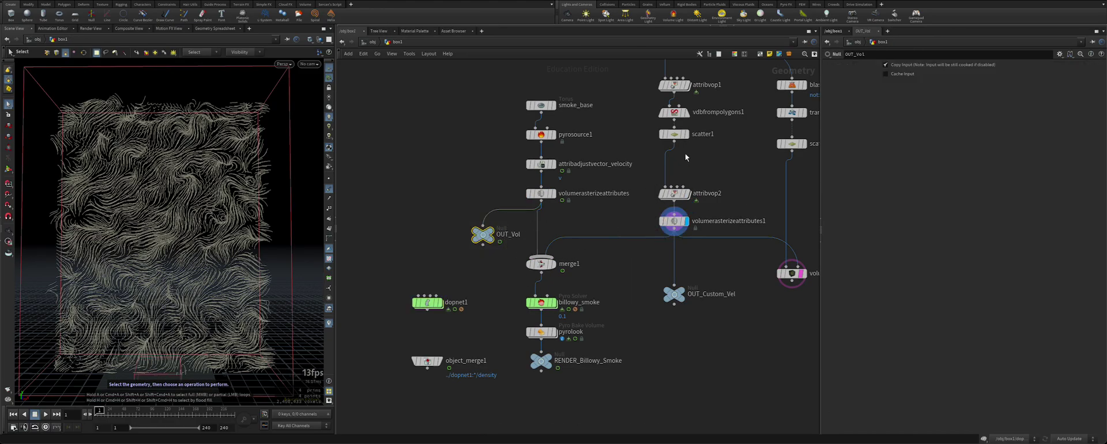
{"action": "left_click", "coordinate": [708, 297]}
Step: Inspect the SOP path and source volume of source_volumes1 inside dopnet1
{"action": "double_click", "coordinate": [427, 304]}
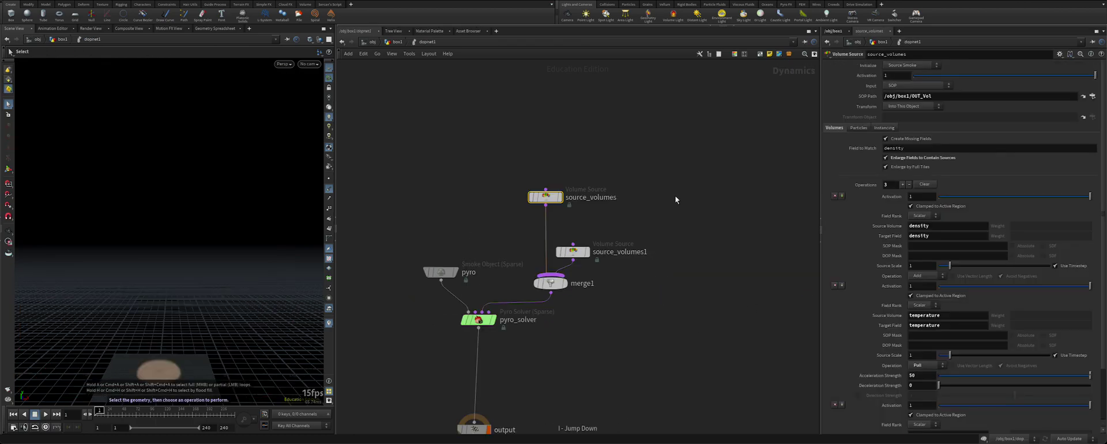
{"action": "left_click_drag", "start_coordinate": [577, 252], "coordinate": [603, 241]}
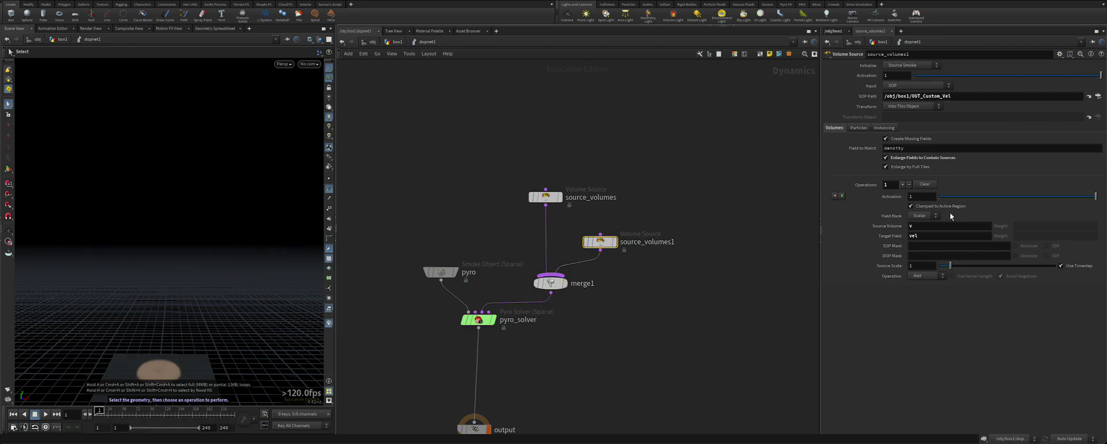
{"action": "double_click", "coordinate": [961, 98]}
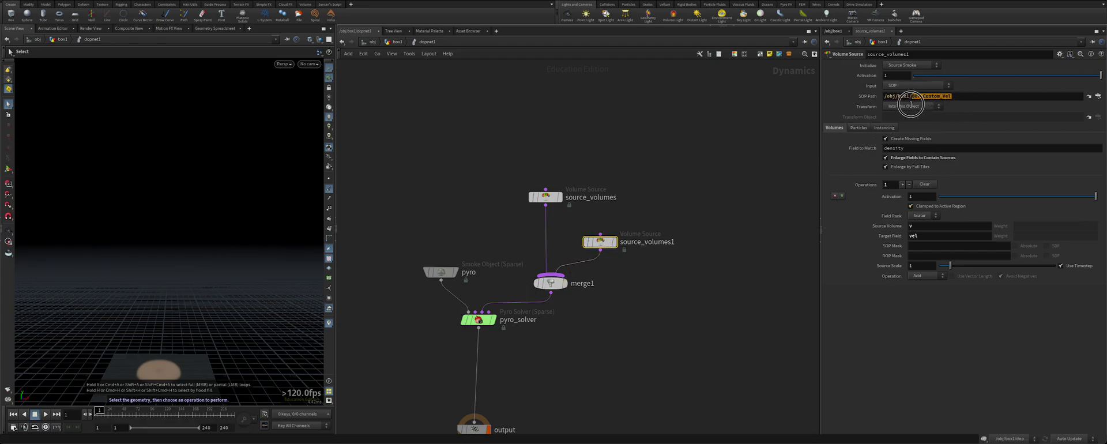
{"action": "double_click", "coordinate": [925, 227]}
{"action": "left_click", "coordinate": [676, 337]}
{"action": "key", "text": "h"}
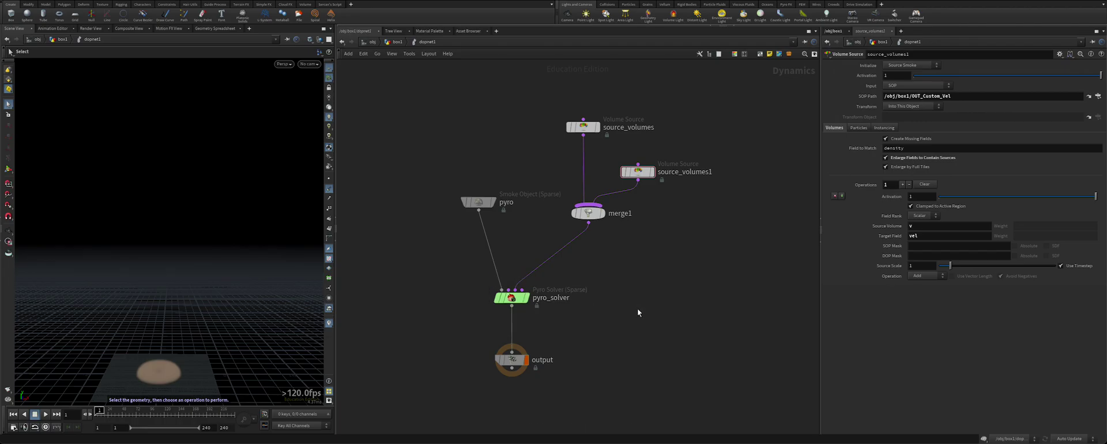
Step: Display object_merge1, play the simulation to about frame 54, and rewind it to frame 2
{"action": "key", "text": "u"}
{"action": "left_click", "coordinate": [430, 361]}
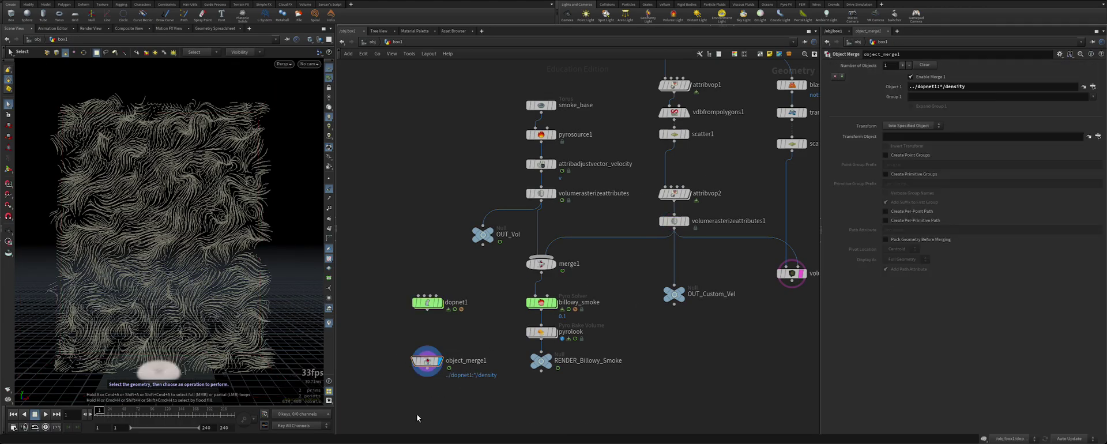
{"action": "left_click", "coordinate": [46, 415]}
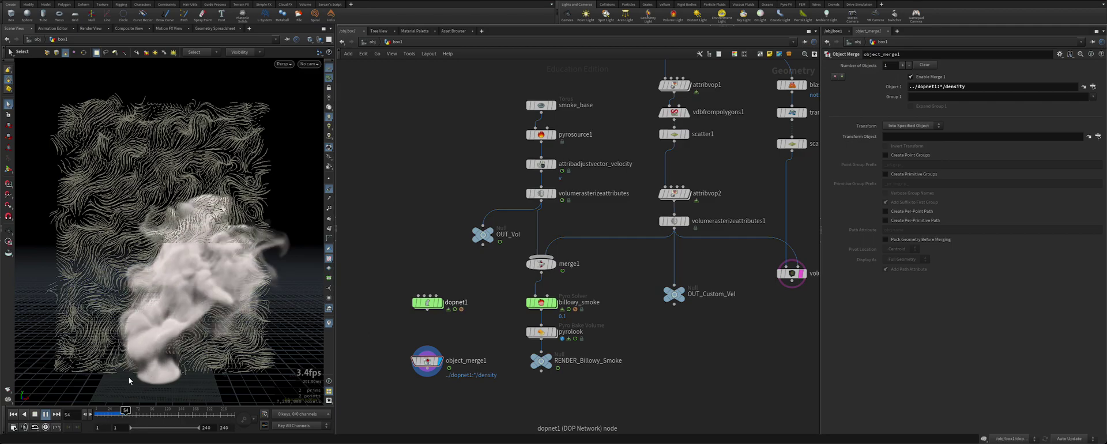
{"action": "left_click_drag", "start_coordinate": [104, 414], "coordinate": [97, 414]}
Step: Try a source scale of 0.1 on source_volumes1 inside dopnet1, and restore it to 1
{"action": "left_click_drag", "start_coordinate": [405, 278], "coordinate": [465, 320]}
{"action": "key", "text": "i"}
{"action": "key", "text": "u"}
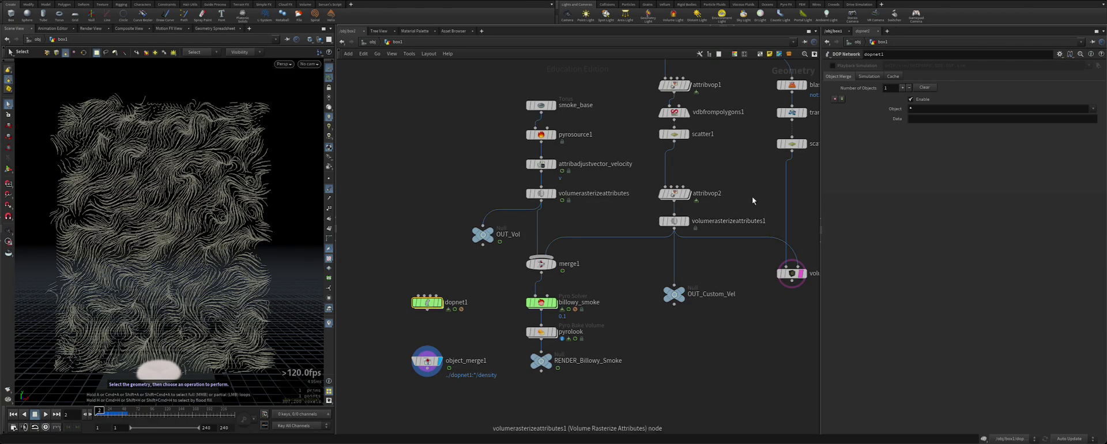
{"action": "key", "text": "i"}
{"action": "left_click", "coordinate": [611, 206]}
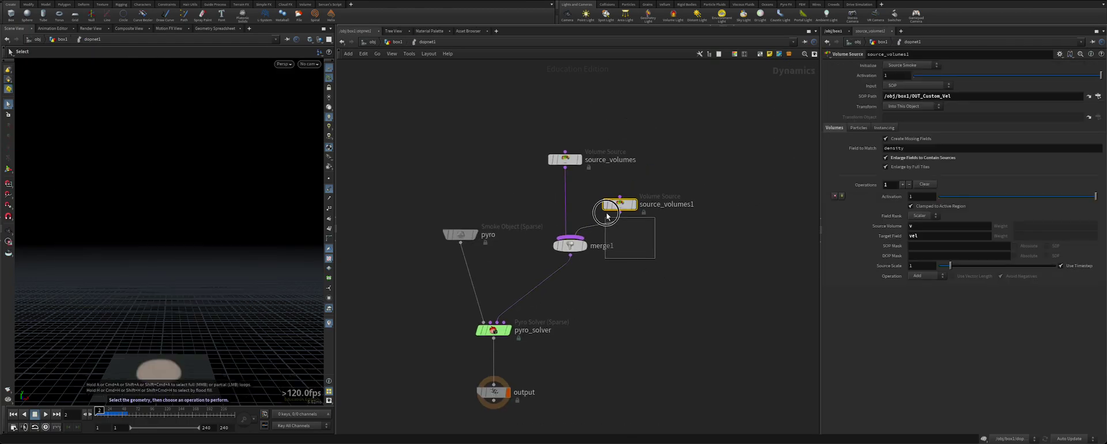
{"action": "left_click", "coordinate": [914, 266]}
{"action": "type", "text": "0.1"}
{"action": "key", "text": "Return"}
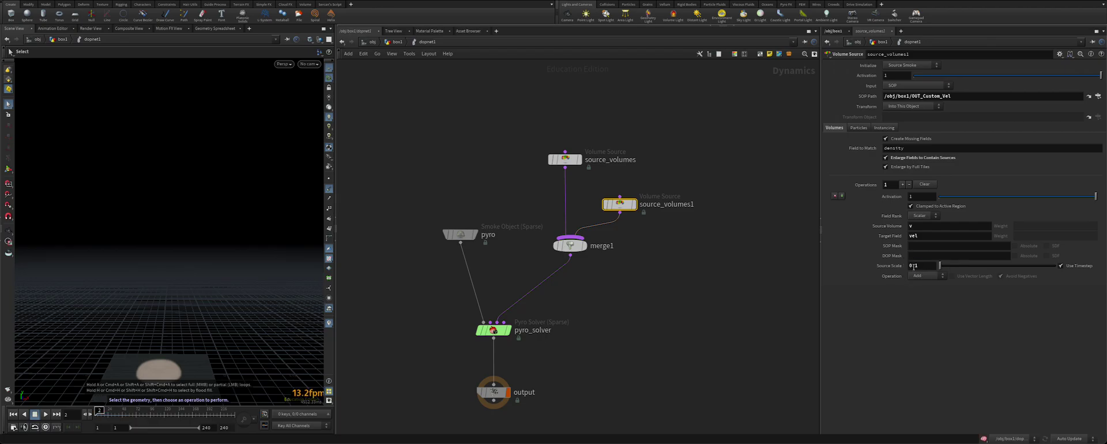
{"action": "left_click", "coordinate": [929, 266]}
{"action": "key", "text": "Return"}
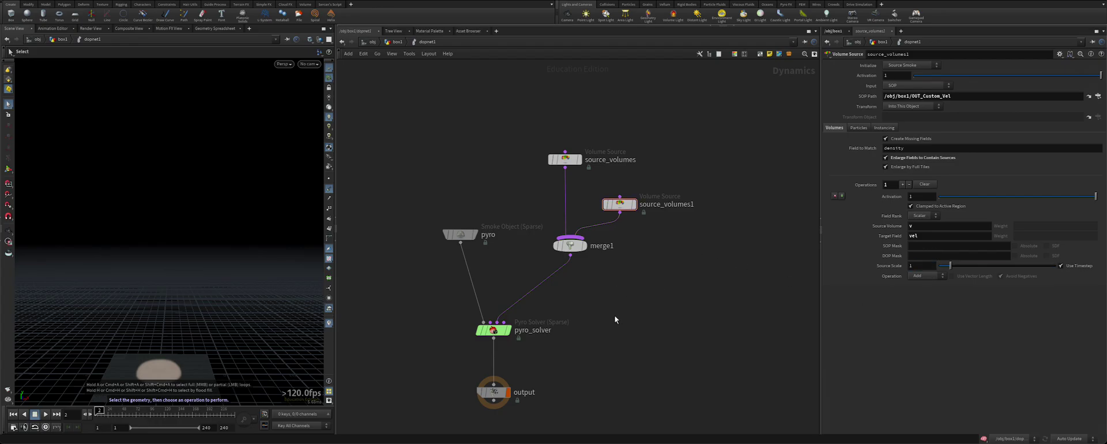
Step: Play the dopnet1 smoke in box1 to about frame 31 and rewind the timeline to the first frame
{"action": "key", "text": "u"}
{"action": "middle_click_drag", "start_coordinate": [653, 325], "coordinate": [618, 331]}
{"action": "middle_click_drag", "start_coordinate": [433, 402], "coordinate": [440, 343]}
{"action": "left_click", "coordinate": [46, 414]}
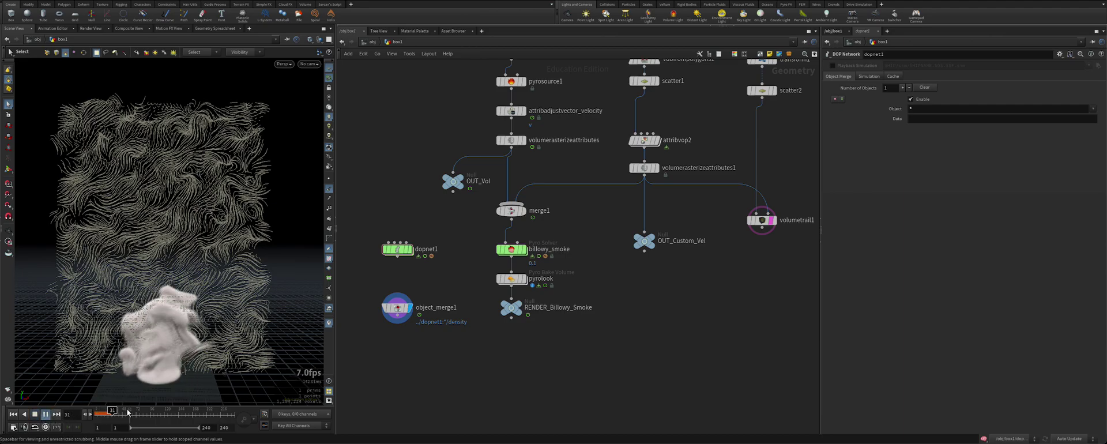
{"action": "left_click_drag", "start_coordinate": [114, 410], "coordinate": [58, 414]}
{"action": "left_click", "coordinate": [14, 415]}
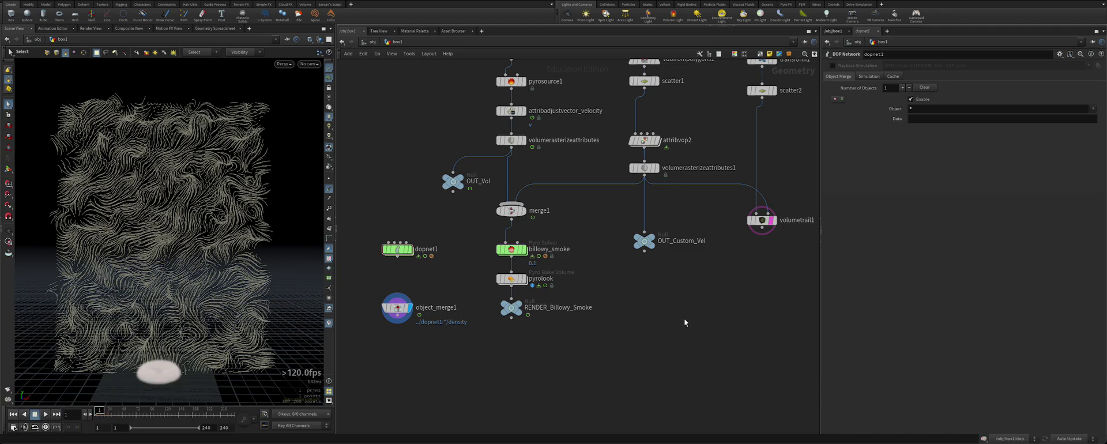
Step: Display volumetrail1 and examine the colored velocity trails across the custom field
{"action": "middle_click_drag", "start_coordinate": [704, 317], "coordinate": [587, 342]}
{"action": "mouse_move", "coordinate": [699, 297]}
{"action": "left_mouse_down"}
{"action": "mouse_move", "coordinate": [625, 235]}
{"action": "mouse_move", "coordinate": [645, 260]}
{"action": "left_mouse_up"}
{"action": "left_click", "coordinate": [657, 244]}
{"action": "left_click", "coordinate": [645, 252]}
{"action": "key", "text": "Escape"}
{"action": "middle_click_drag", "start_coordinate": [530, 169], "coordinate": [568, 216]}
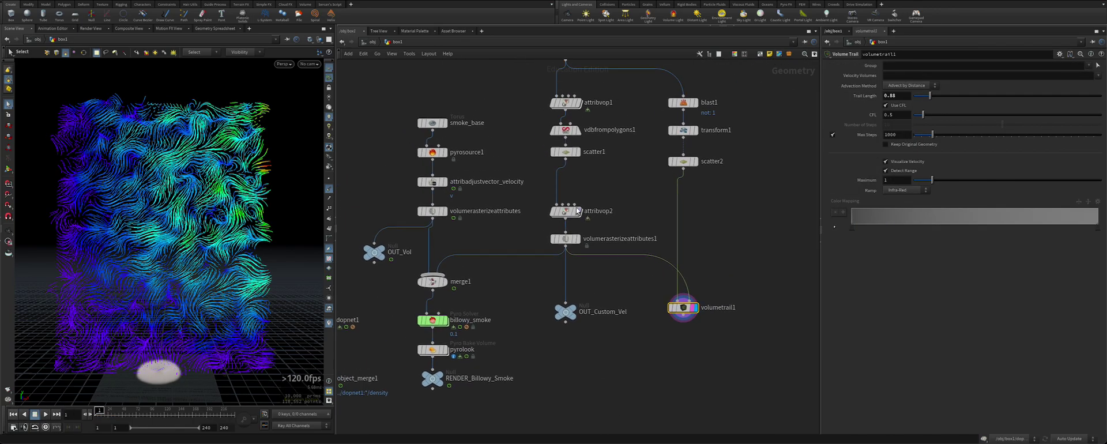
Step: Review how curl noise, wind direction, ramps and force multiplier connect inside attribvop2, and return to box1
{"action": "mouse_move", "coordinate": [570, 209]}
{"action": "left_mouse_down"}
{"action": "mouse_move", "coordinate": [568, 177]}
{"action": "mouse_move", "coordinate": [567, 212]}
{"action": "left_mouse_up"}
{"action": "double_click", "coordinate": [568, 212]}
{"action": "scroll", "coordinate": [690, 320], "scroll_direction": "down", "scroll_amount": 2}
{"action": "middle_click_drag", "start_coordinate": [582, 277], "coordinate": [624, 255]}
{"action": "left_click", "coordinate": [568, 248]}
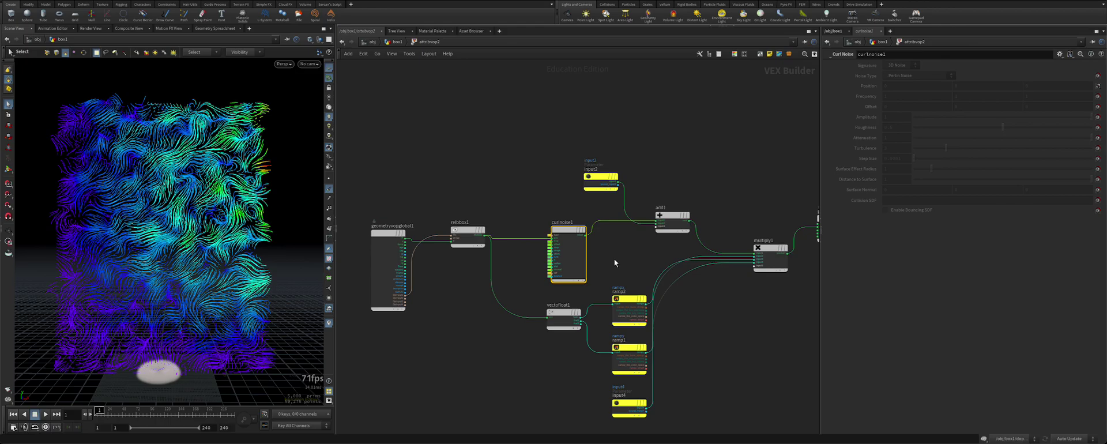
{"action": "middle_click_drag", "start_coordinate": [596, 252], "coordinate": [524, 265]}
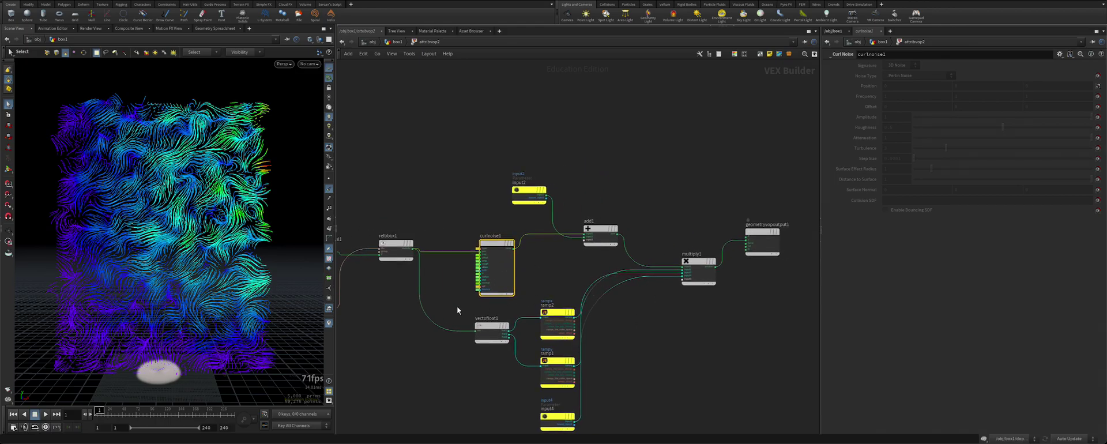
{"action": "key", "text": "u"}
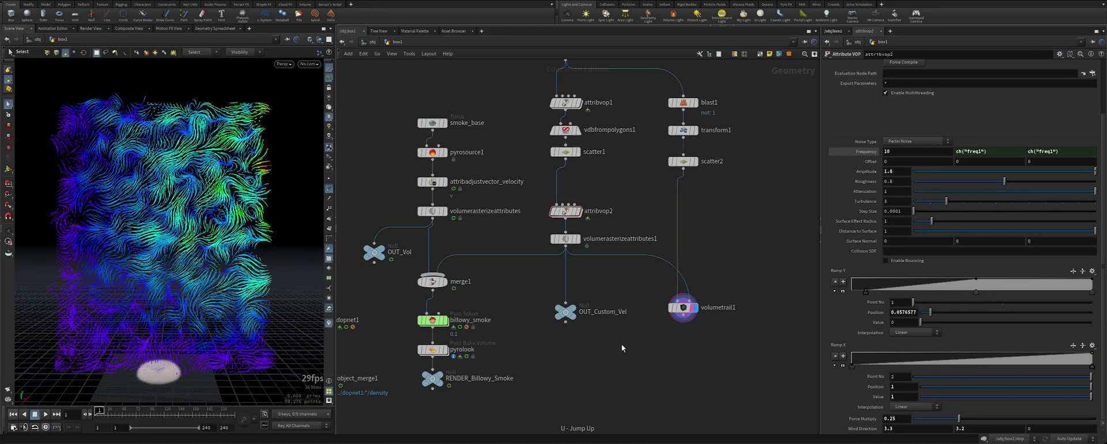